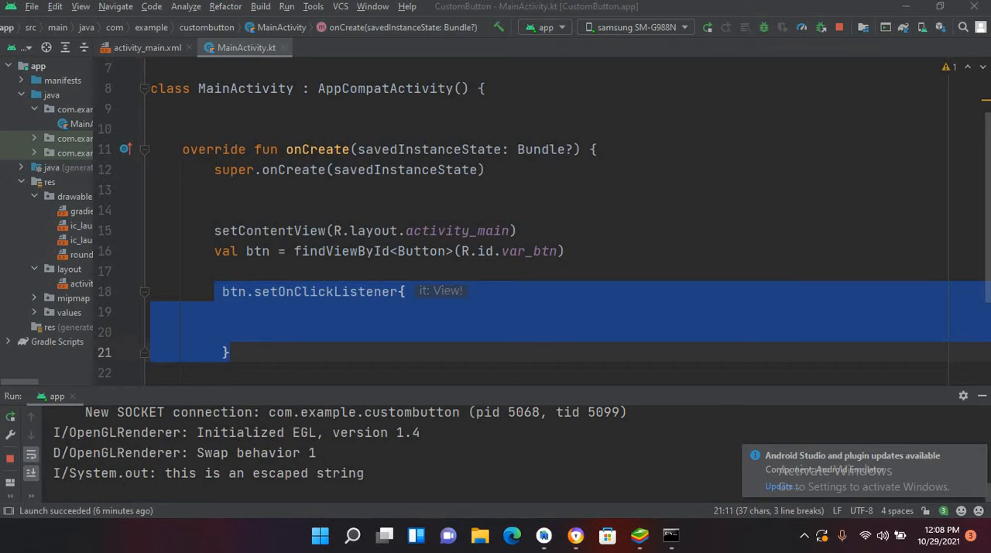
# - Review the layout design and the existing button findViewById and click-listener code in MainActivity
pyautogui.click(147, 48)
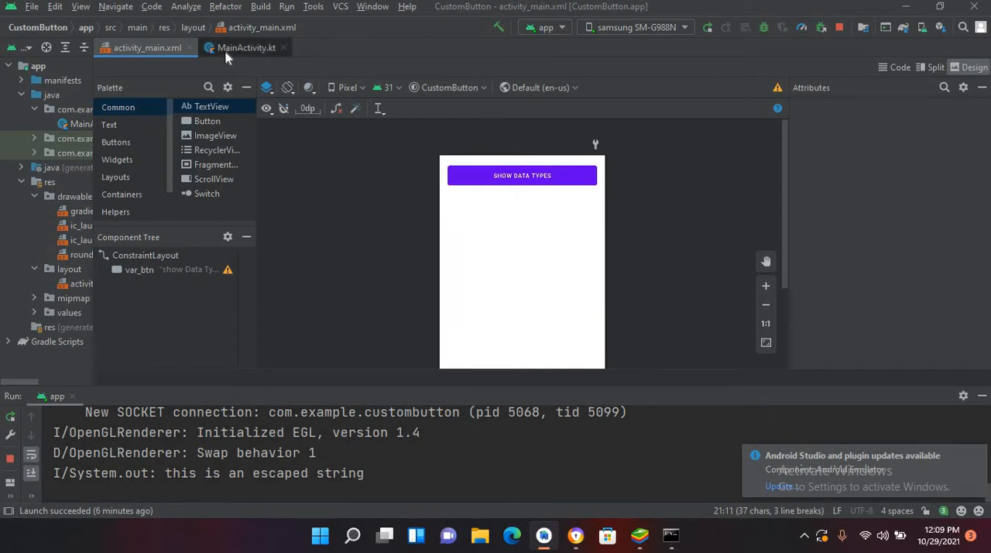
pyautogui.click(245, 47)
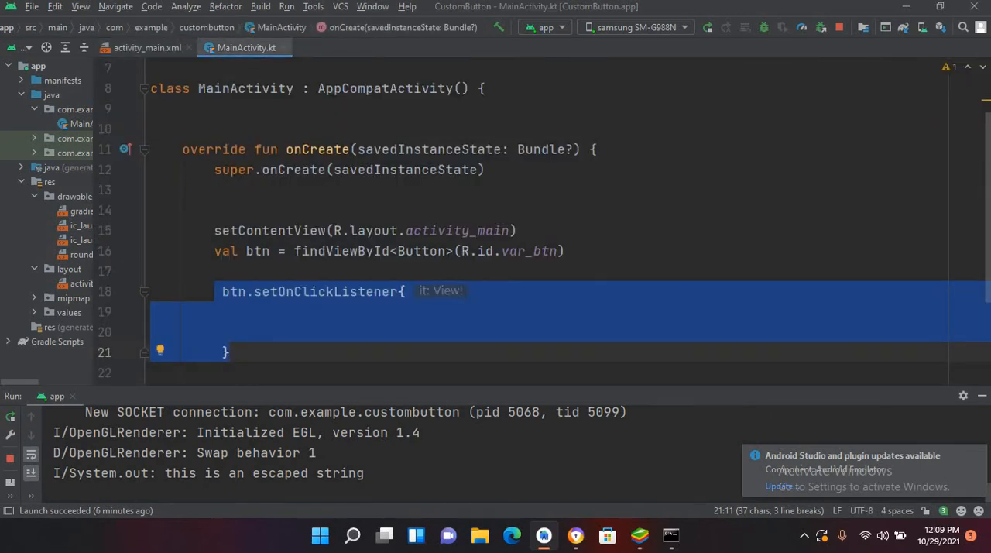
pyautogui.moveTo(215, 251); pyautogui.dragTo(566, 250)
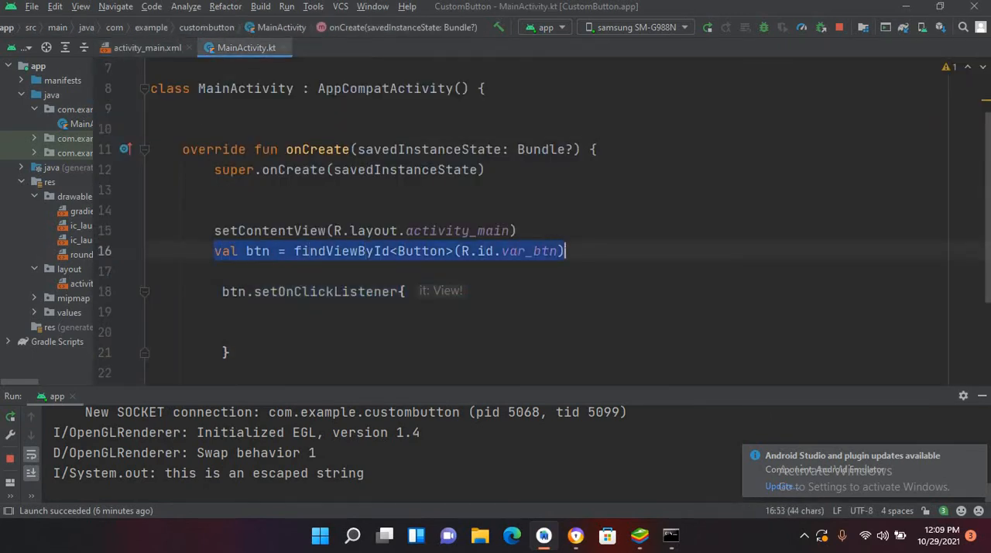
pyautogui.moveTo(214, 291); pyautogui.dragTo(230, 353)
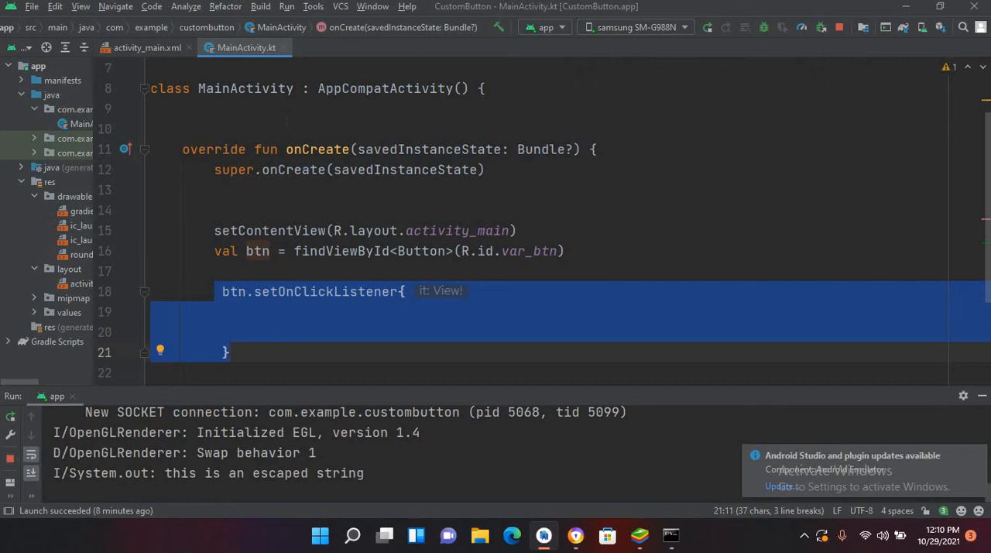
# - Declare val a = arrayOf<String>("Mango","Apple","Banana","orange") above onCreate
pyautogui.click(155, 129)
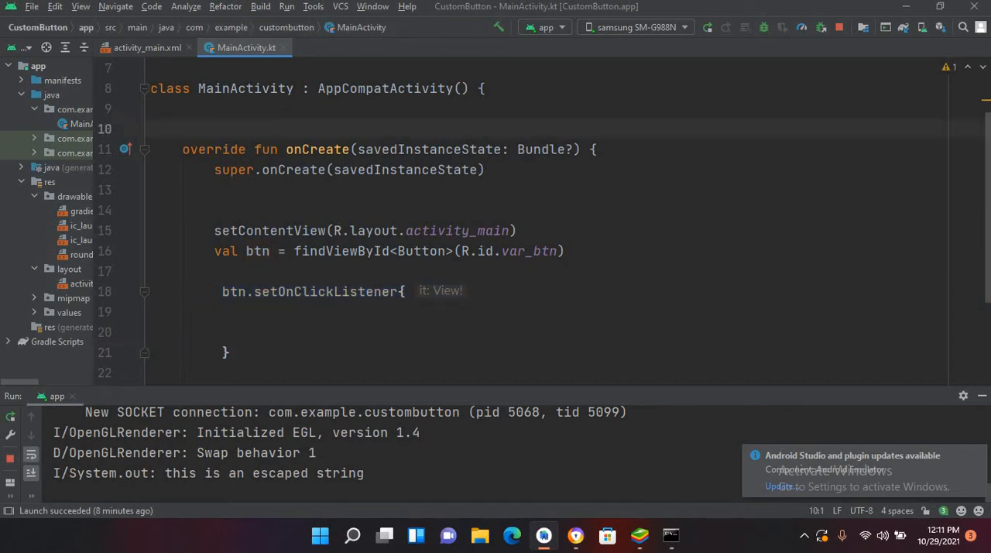
pyautogui.press('Return')
pyautogui.press('Up')
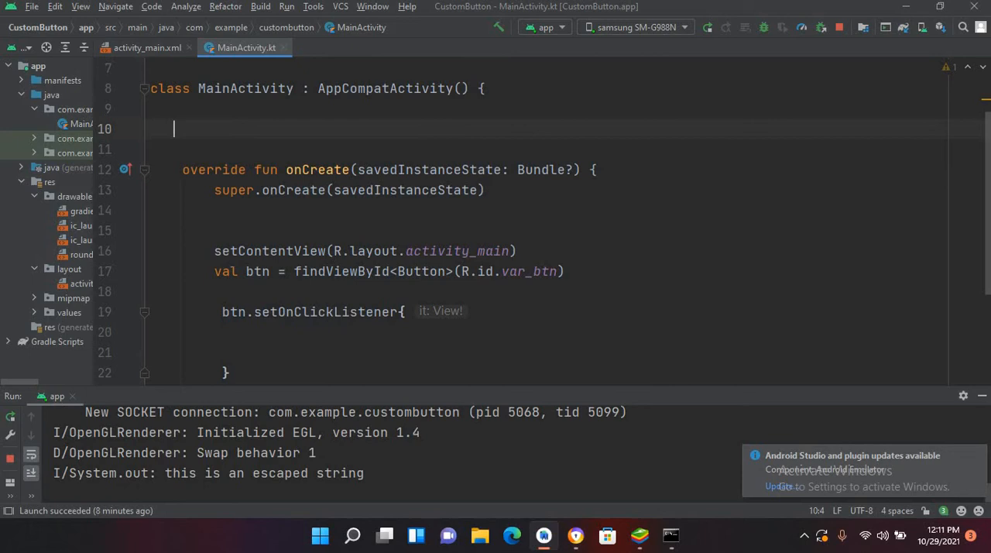
pyautogui.write('val ')
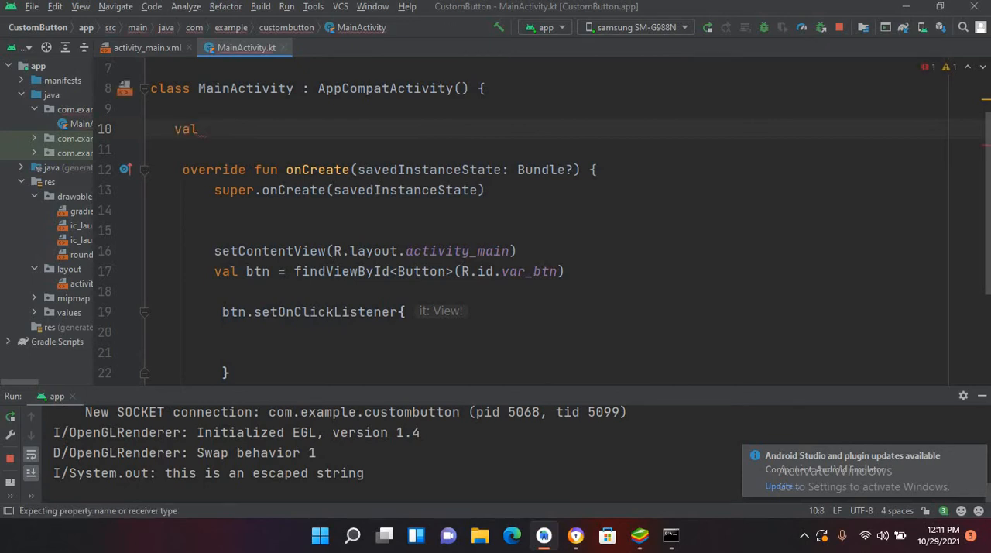
pyautogui.write('a')
pyautogui.write(' =')
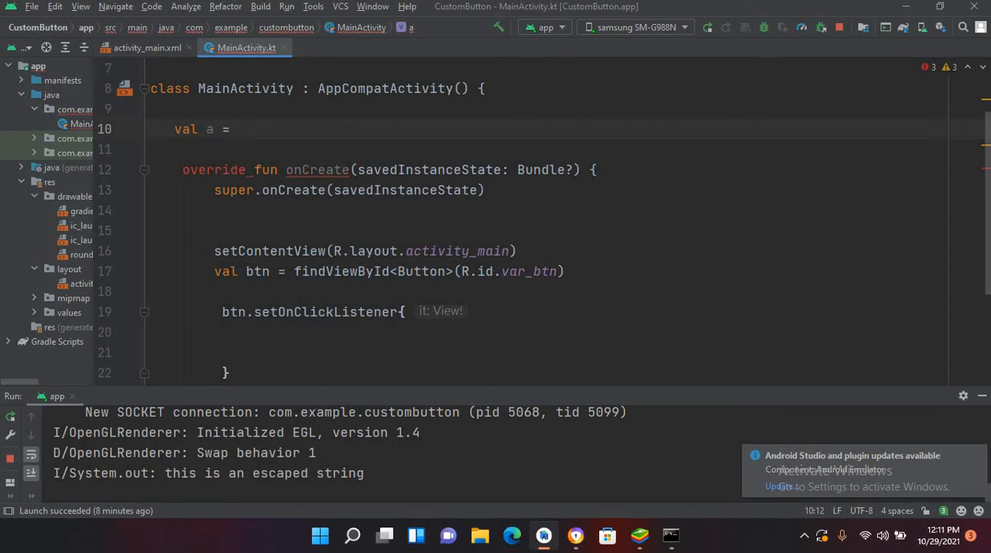
pyautogui.write(' a')
pyautogui.write('rra')
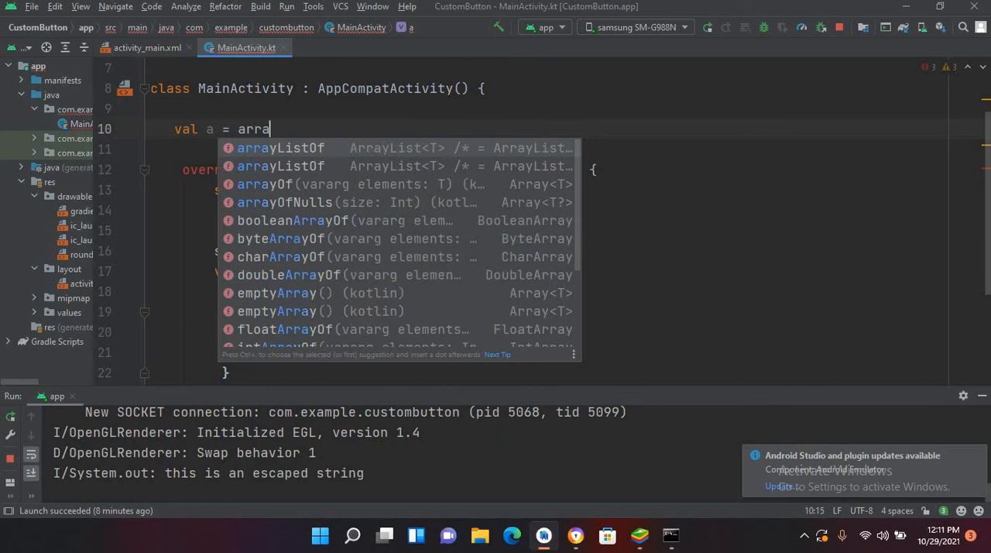
pyautogui.write('yOf')
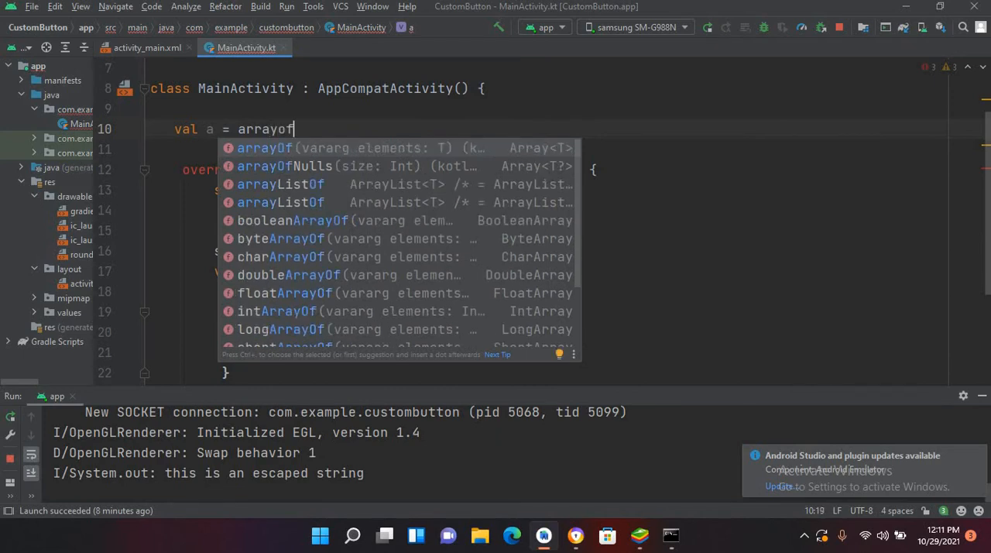
pyautogui.press('Return')
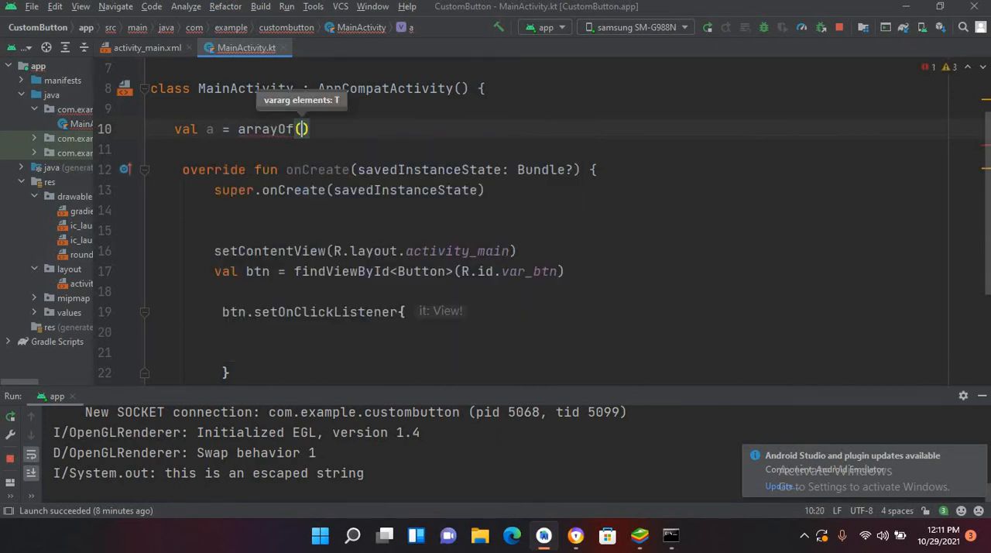
pyautogui.write('"')
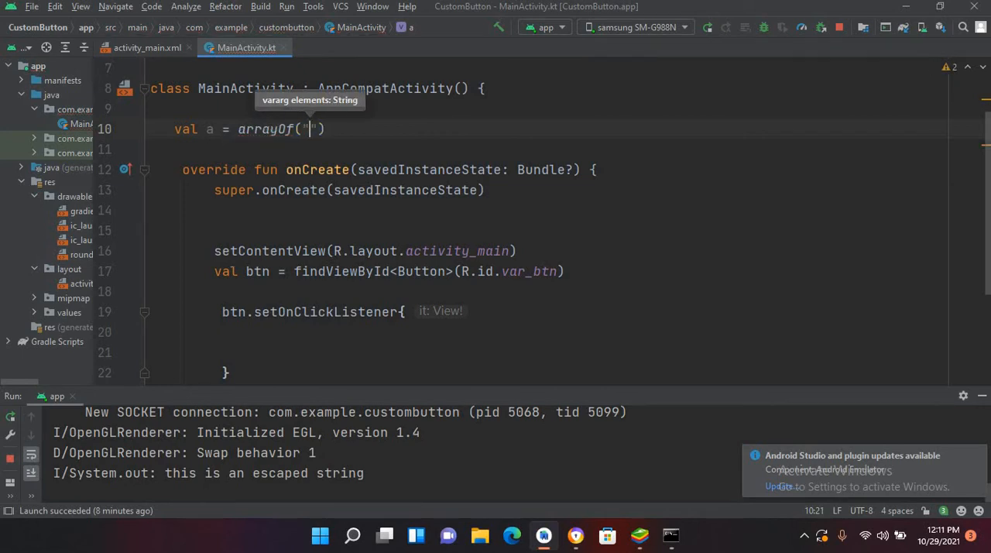
pyautogui.write('Mango')
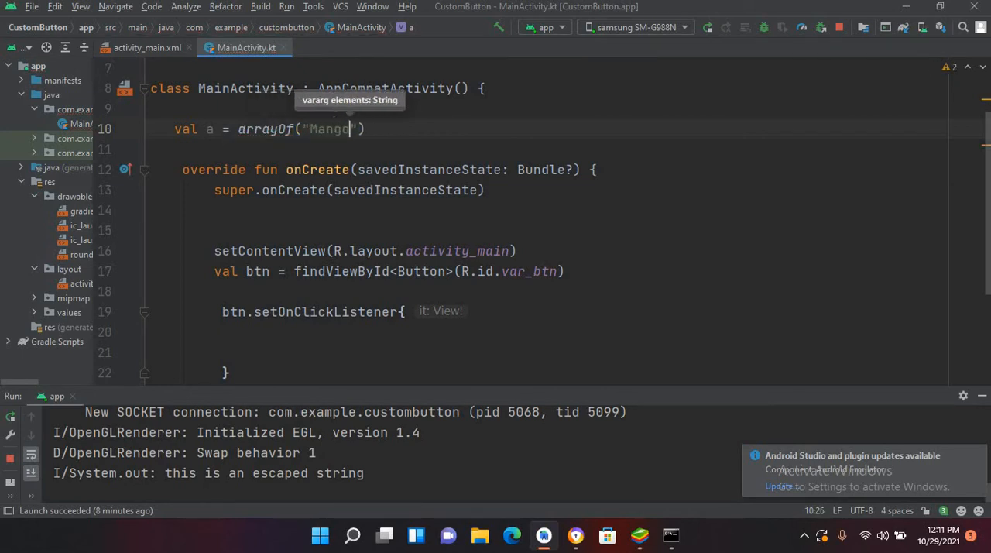
pyautogui.write('",')
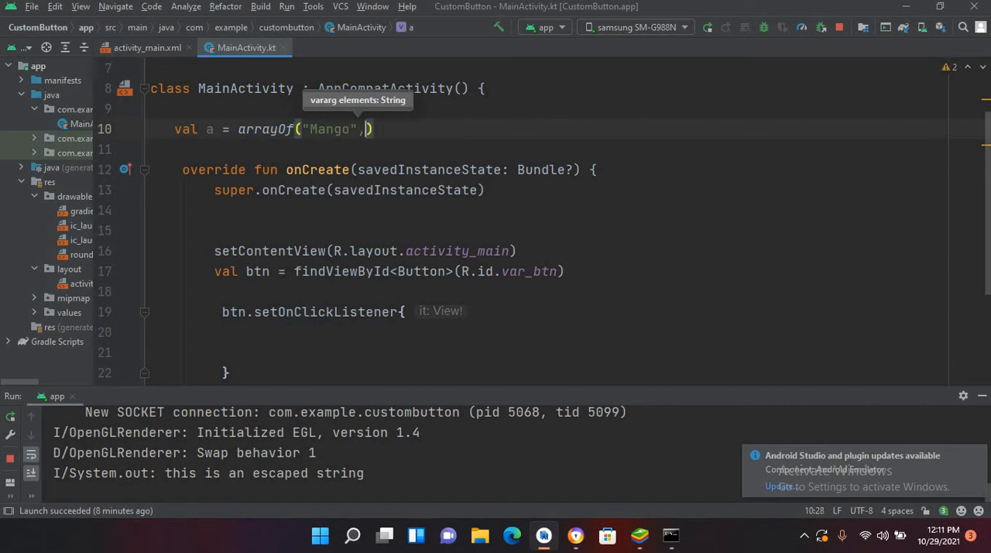
pyautogui.write('"Ap')
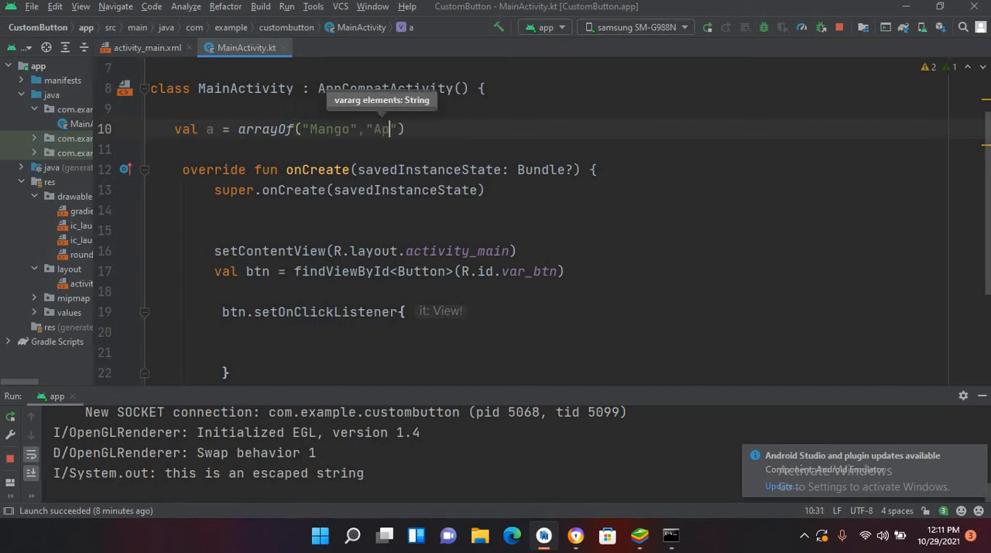
pyautogui.write('ple"')
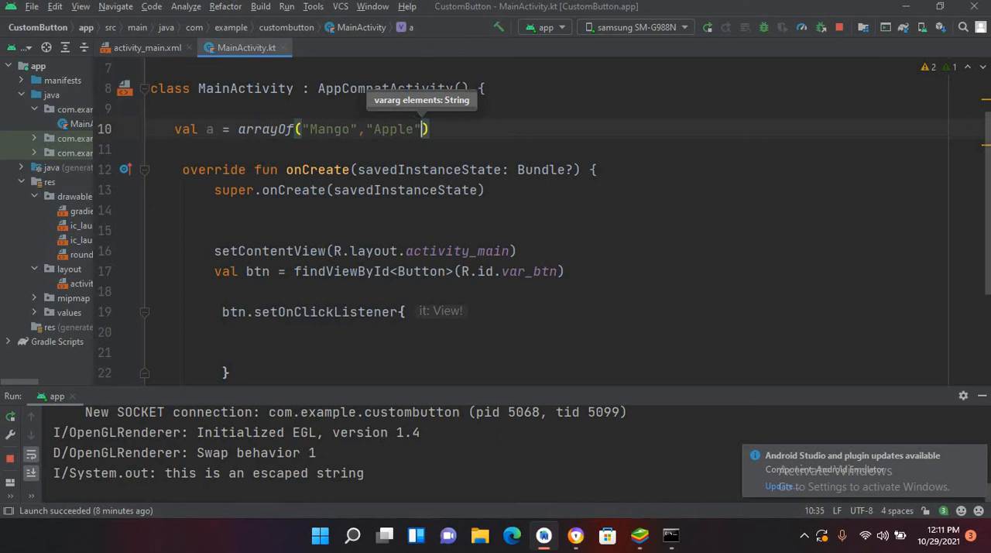
pyautogui.write(',"B')
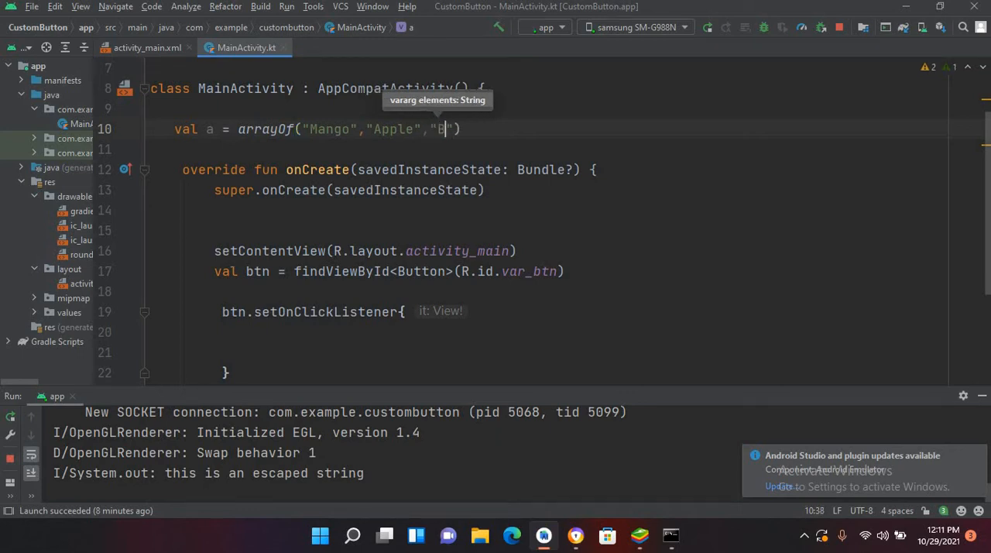
pyautogui.write('ana')
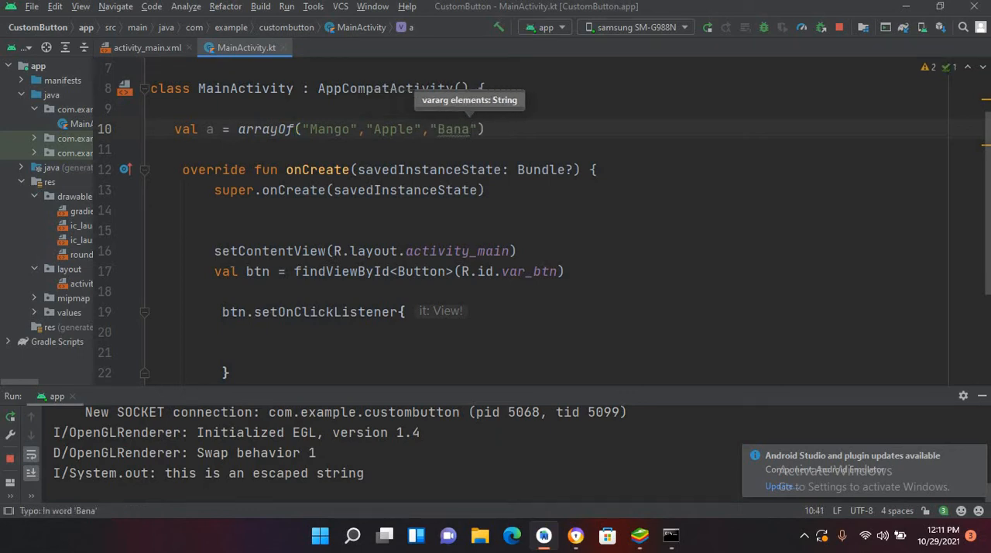
pyautogui.write('na"')
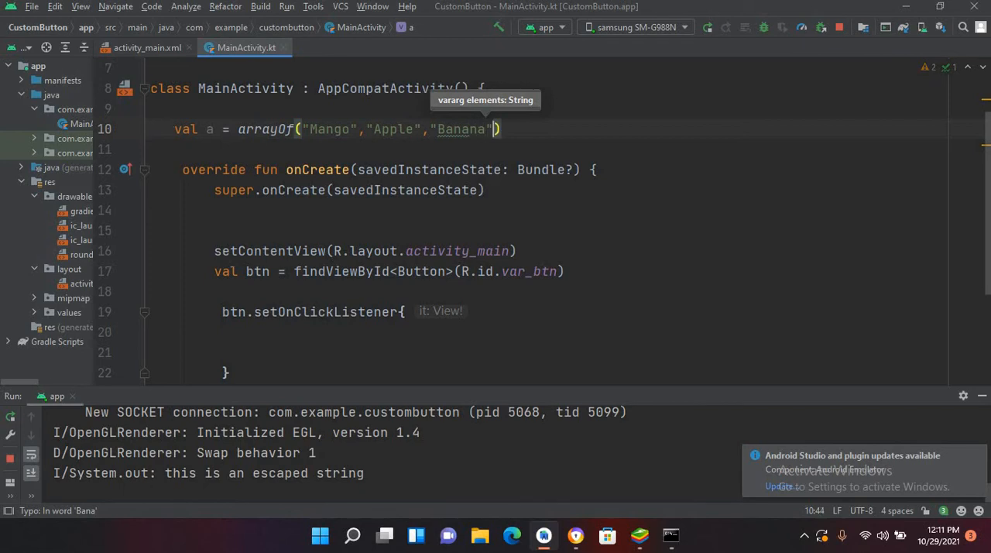
pyautogui.write(',')
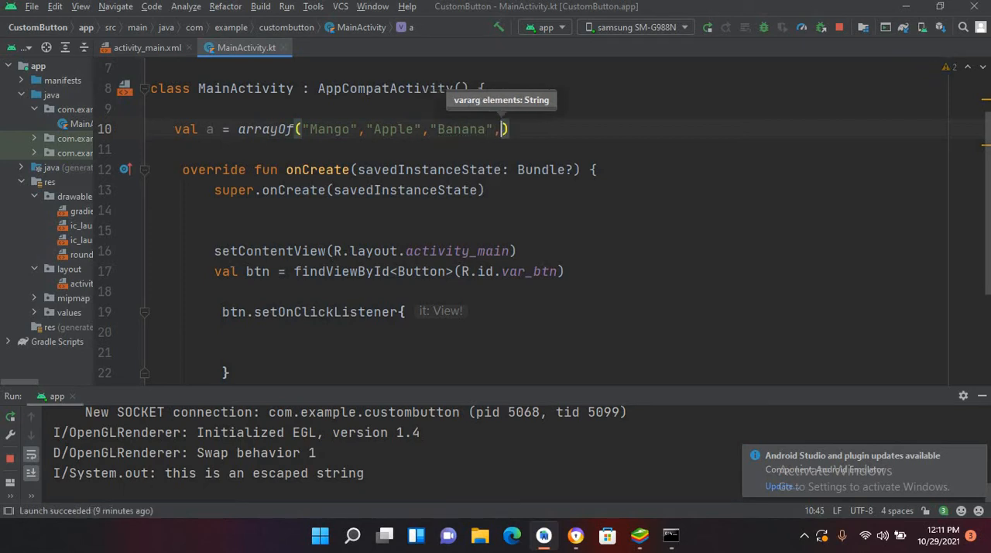
pyautogui.write('"oran')
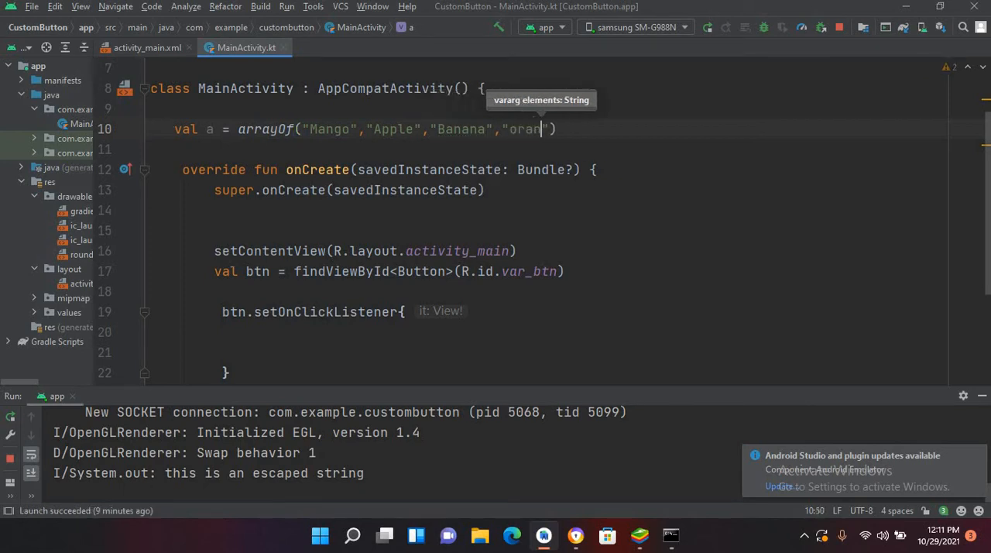
pyautogui.write('ge"')
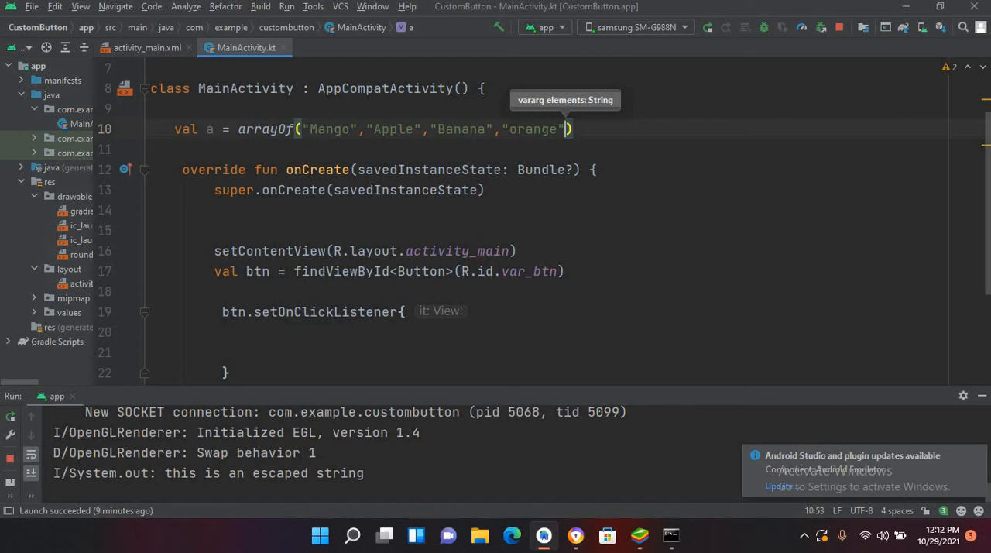
pyautogui.click(237, 129)
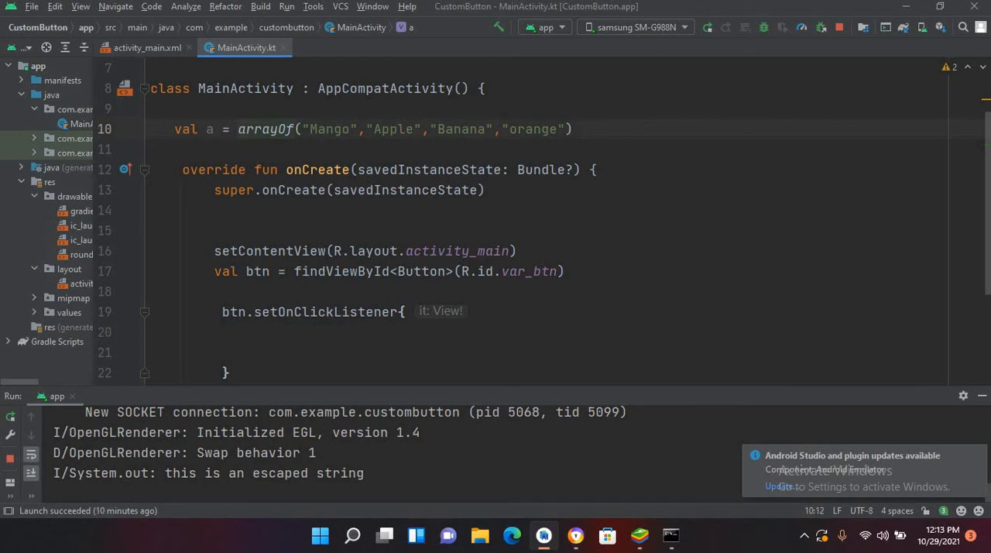
pyautogui.hotkey('ctrl', 'Right')
pyautogui.write('<')
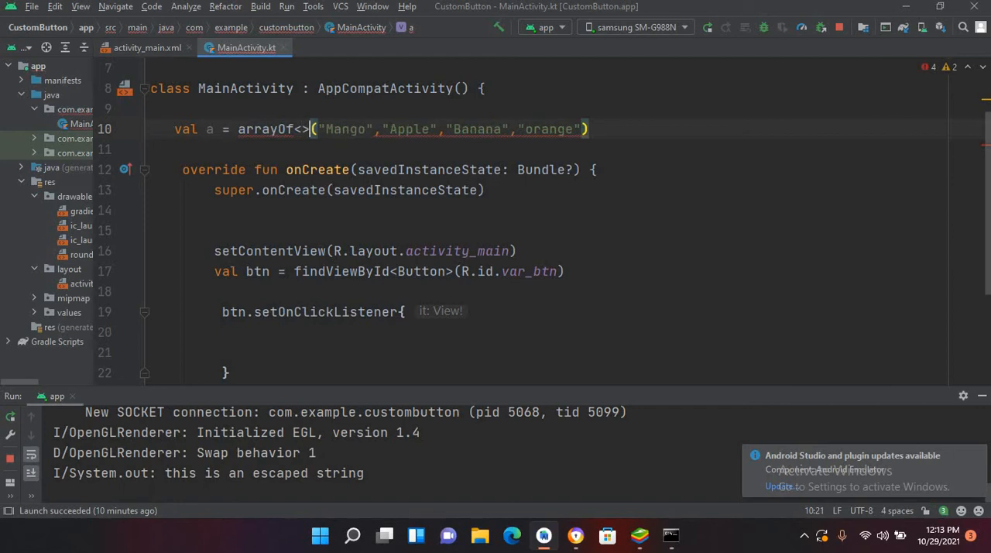
pyautogui.write('S')
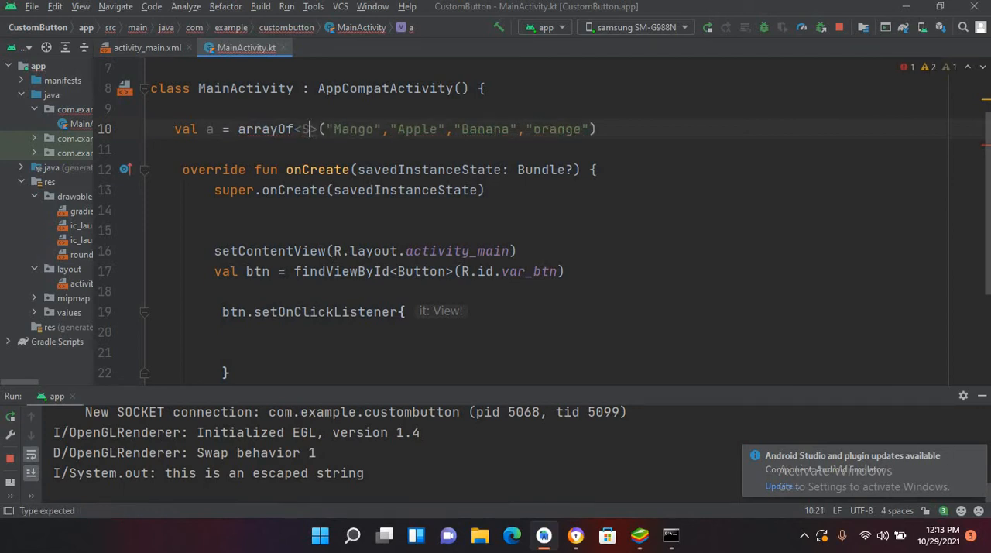
pyautogui.write('tring')
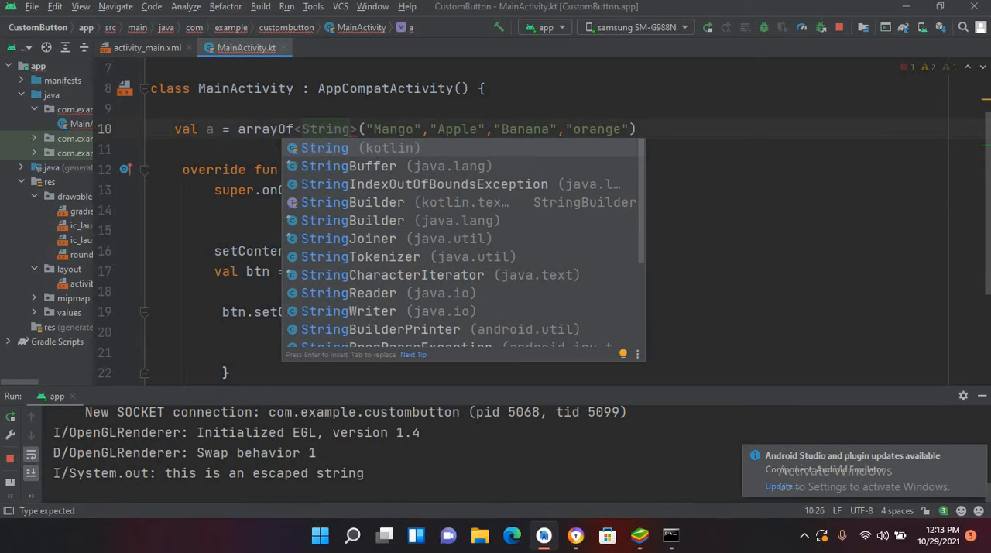
pyautogui.press('Escape')
pyautogui.press('Down')
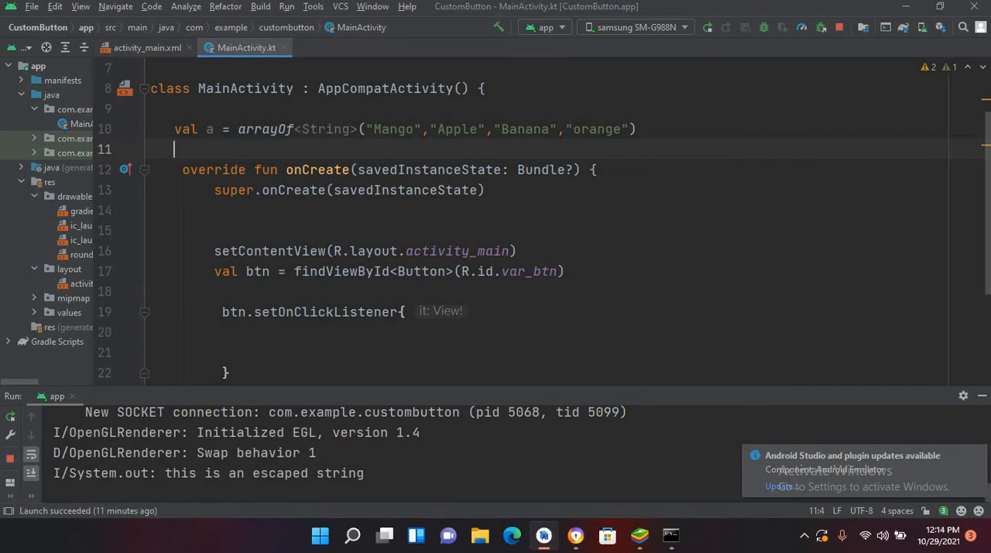
pyautogui.write('val ')
pyautogui.write('b = ')
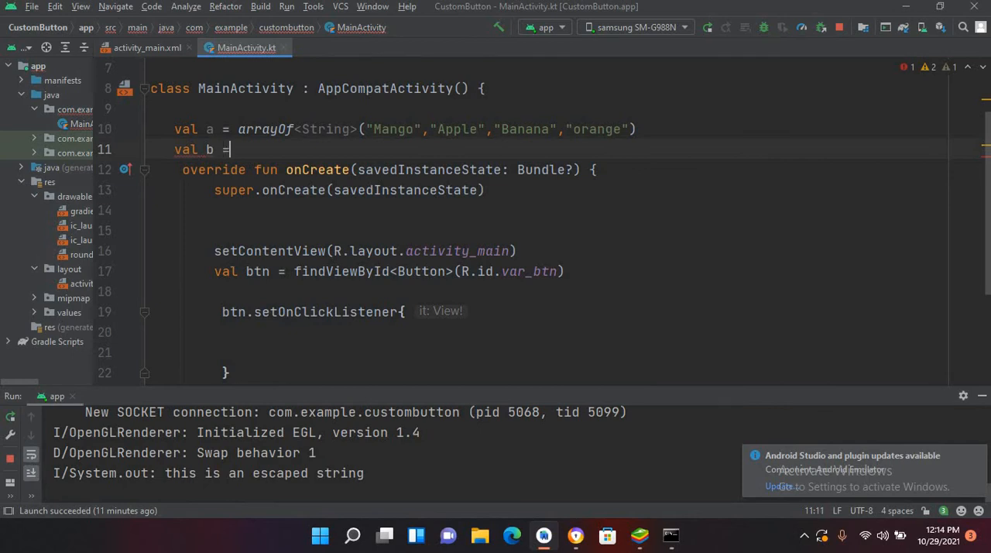
pyautogui.write('array')
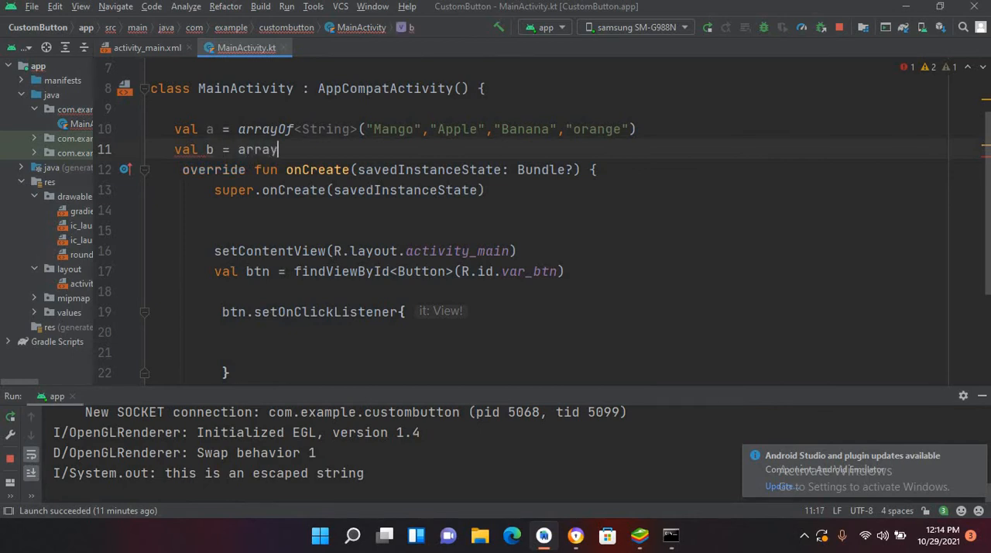
pyautogui.write('Of')
# - Declare val b = intArrayOf(1,2,3,4,5) on the line below array a
pyautogui.press('Return')
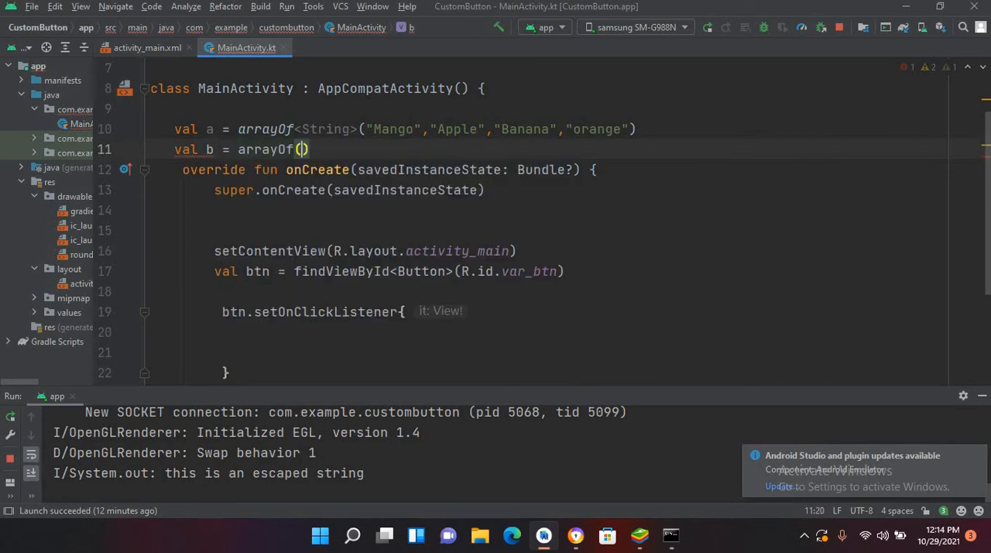
pyautogui.write('1,2')
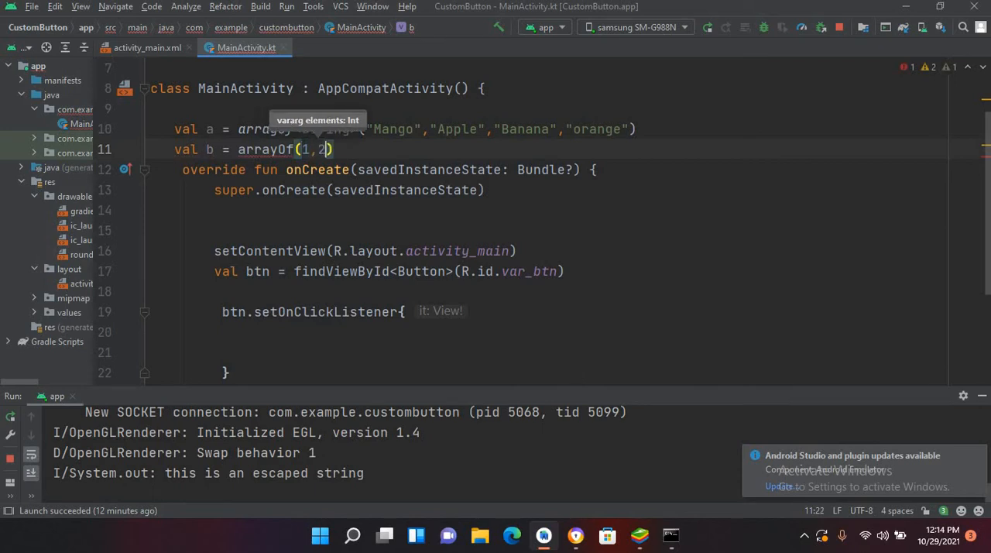
pyautogui.write(',3,4,')
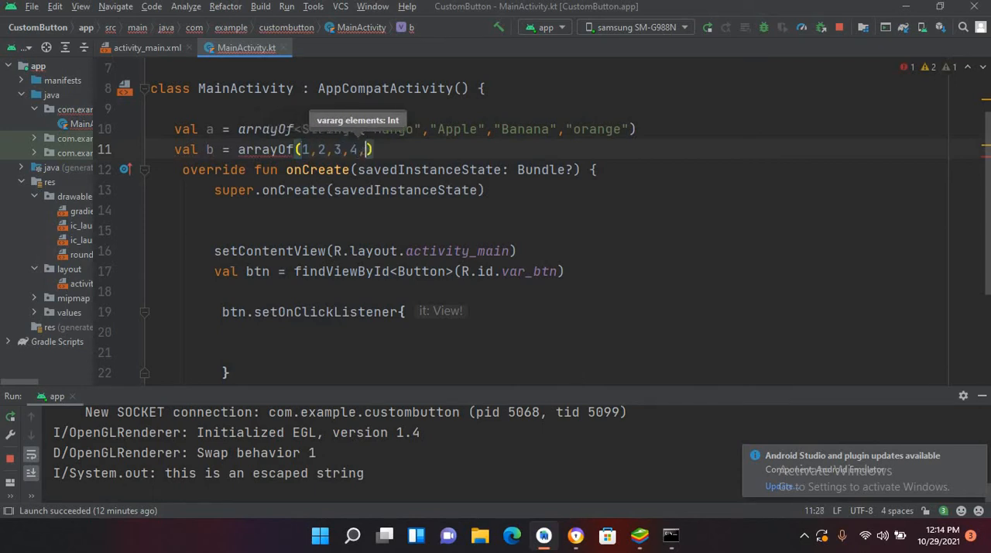
pyautogui.write('5')
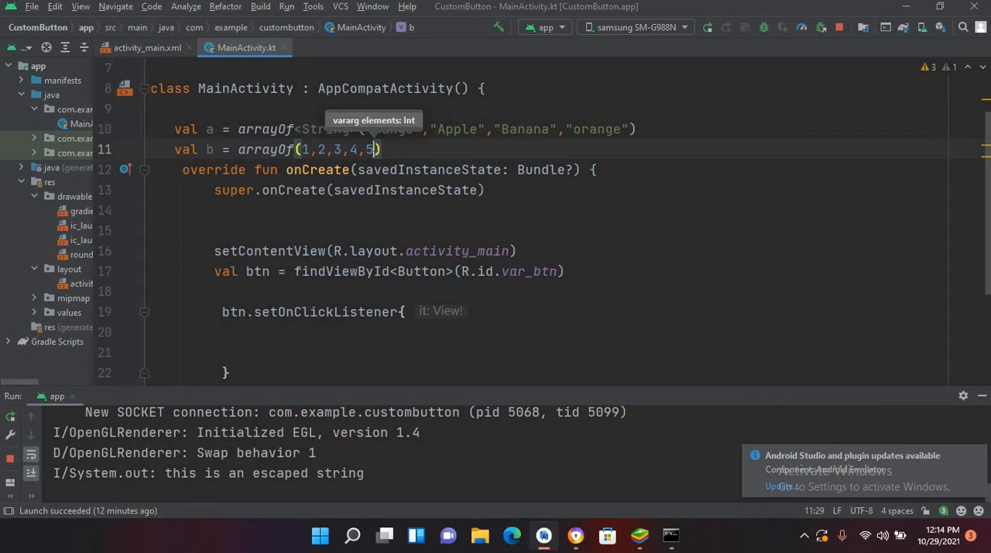
pyautogui.click(237, 150)
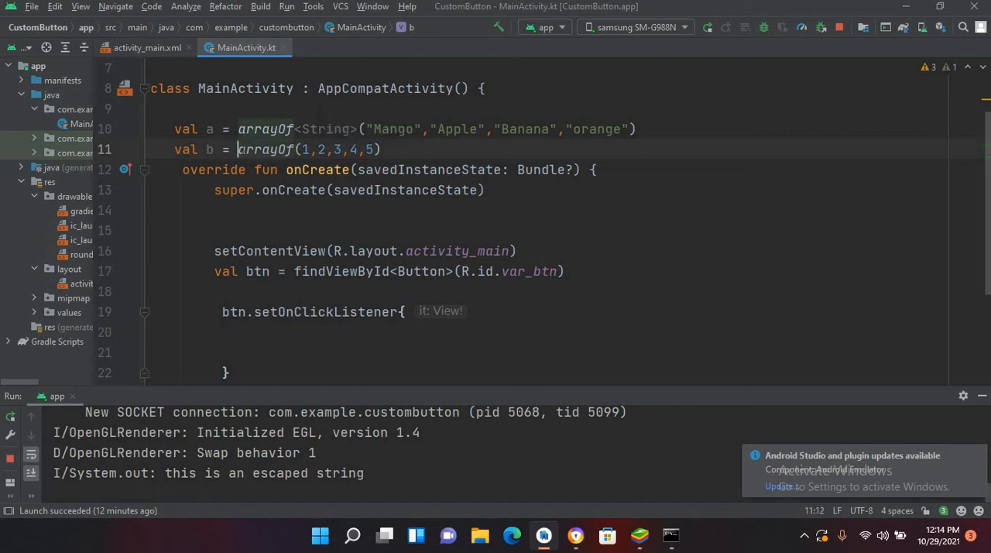
pyautogui.write('int')
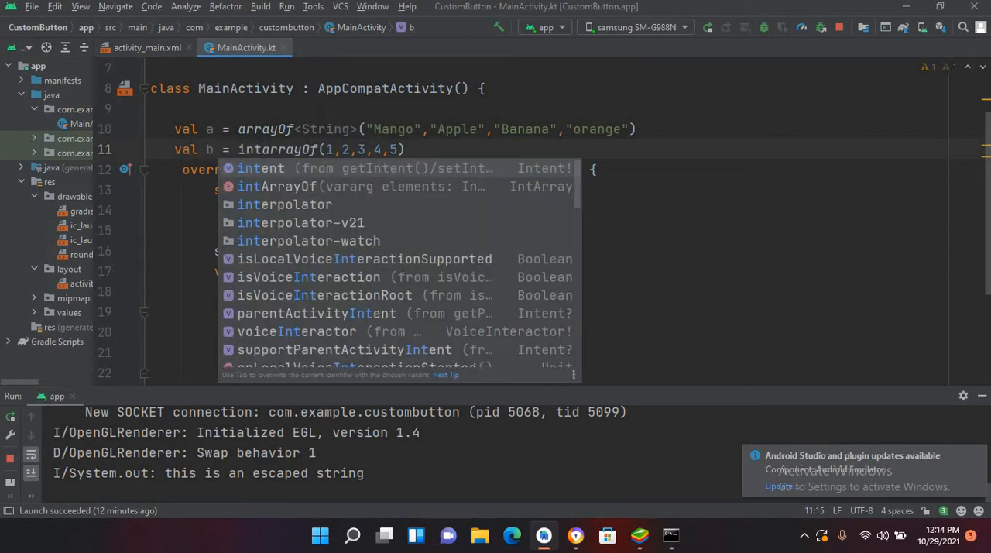
pyautogui.press('Escape')
pyautogui.press('End')
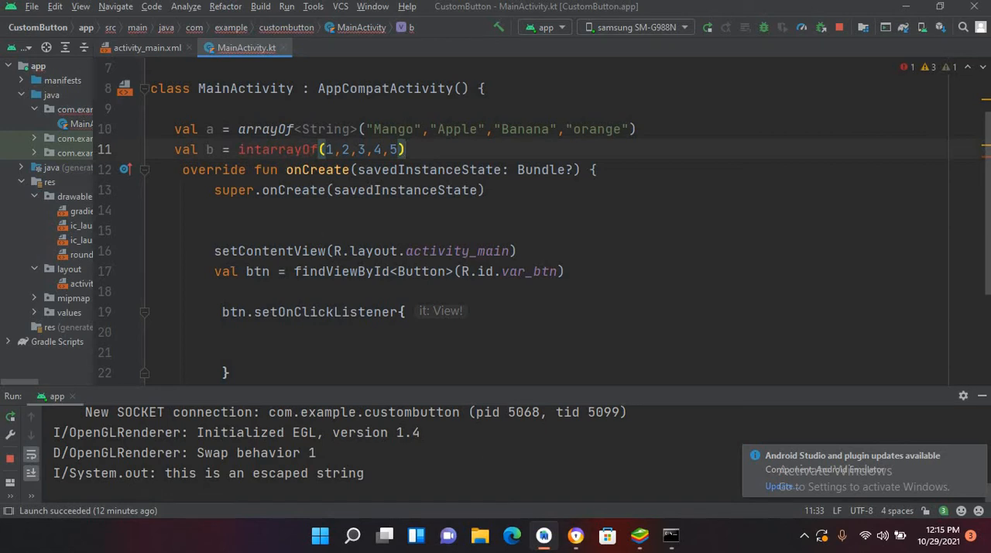
pyautogui.press('Left')
pyautogui.press('Left')
pyautogui.press('Left')
pyautogui.press('BackSpace')
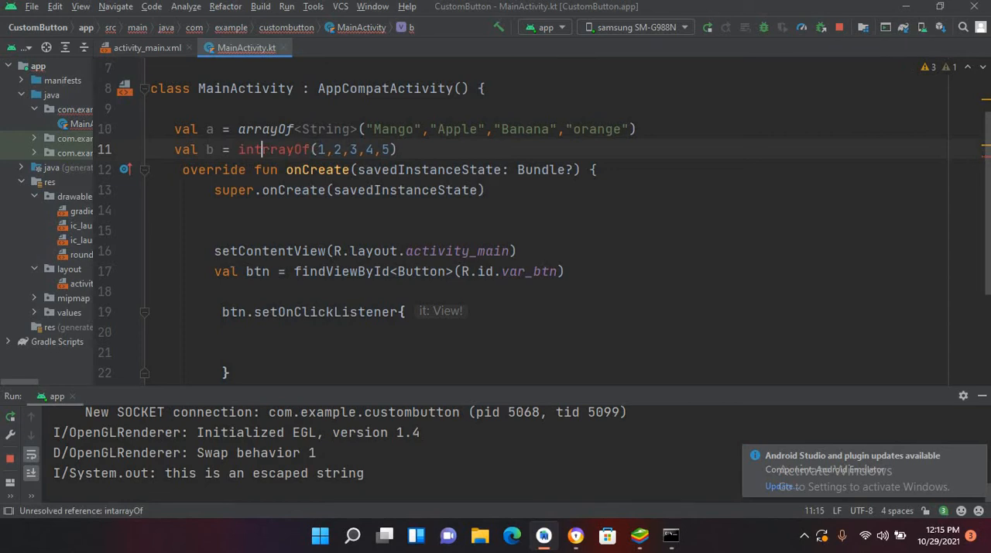
pyautogui.write('A')
pyautogui.click(328, 251)
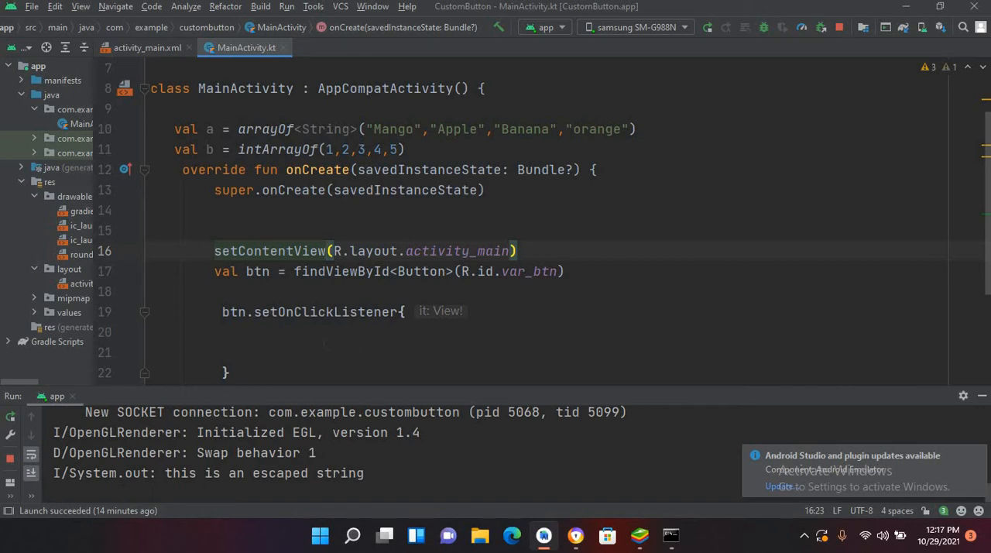
# - Add println(a[1]) and println(b[2]) inside btn.setOnClickListener
pyautogui.click(323, 343)
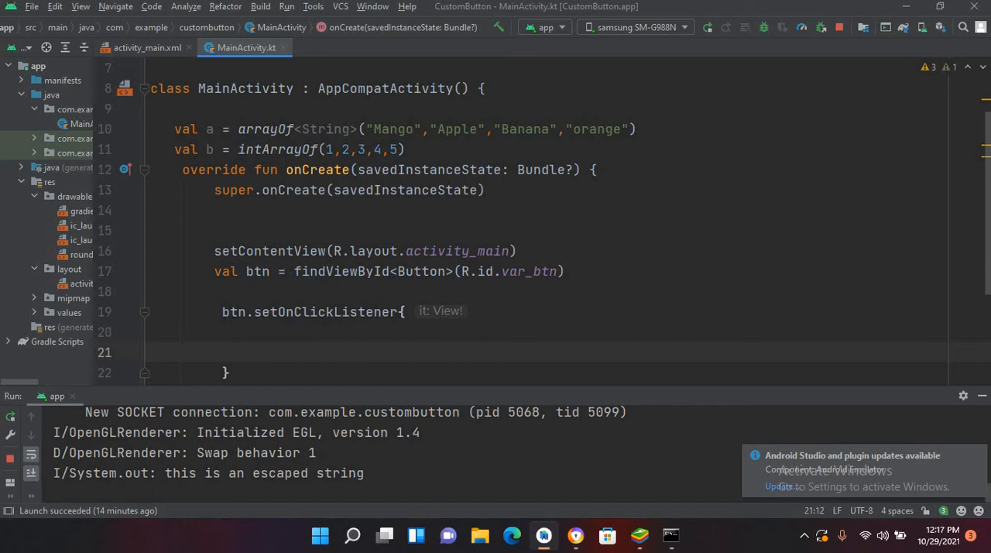
pyautogui.write('pr')
pyautogui.write('intln')
pyautogui.write('(')
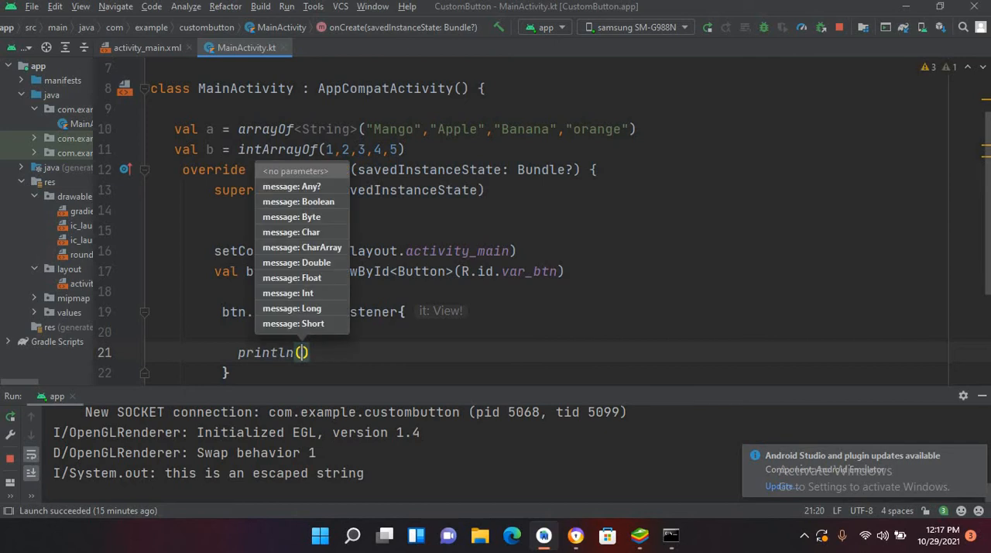
pyautogui.write('a')
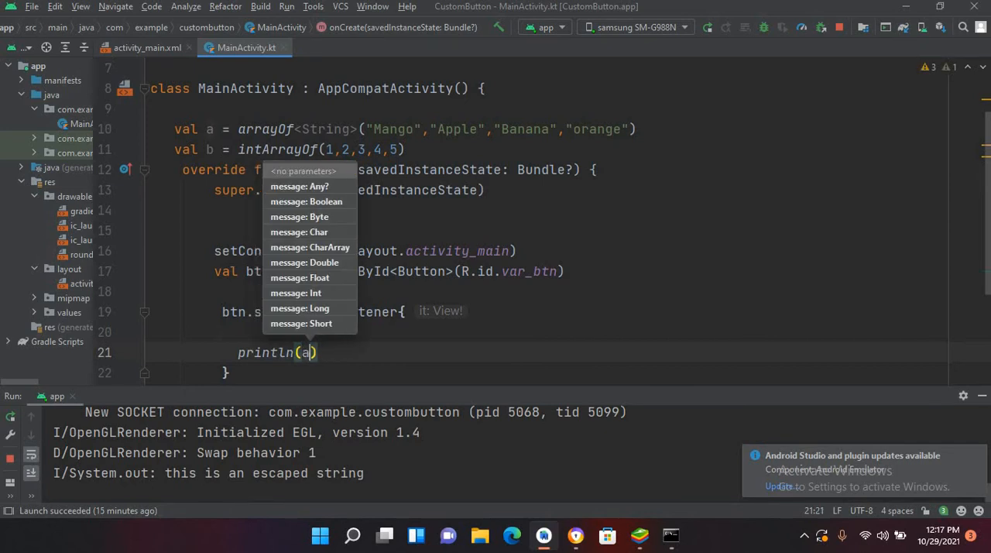
pyautogui.write('[')
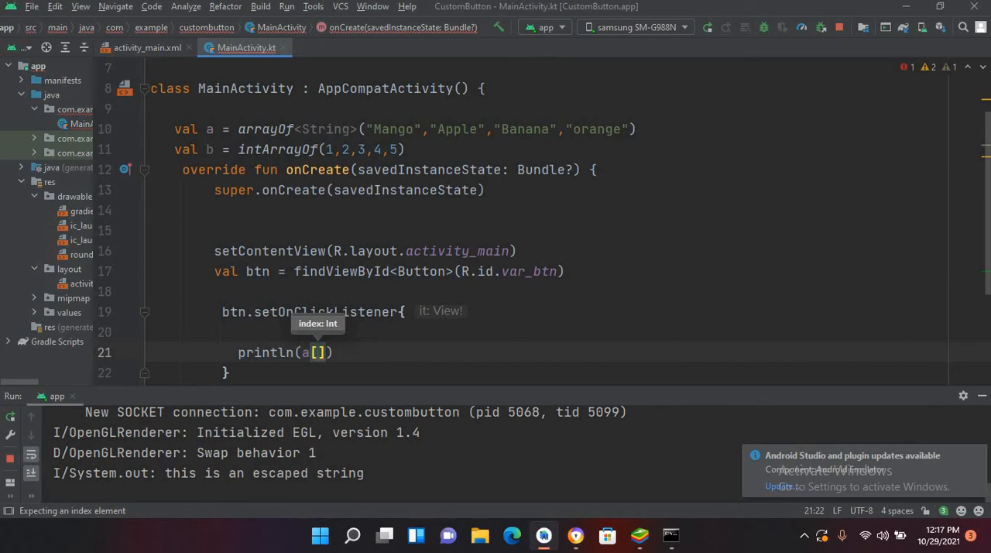
pyautogui.write('1')
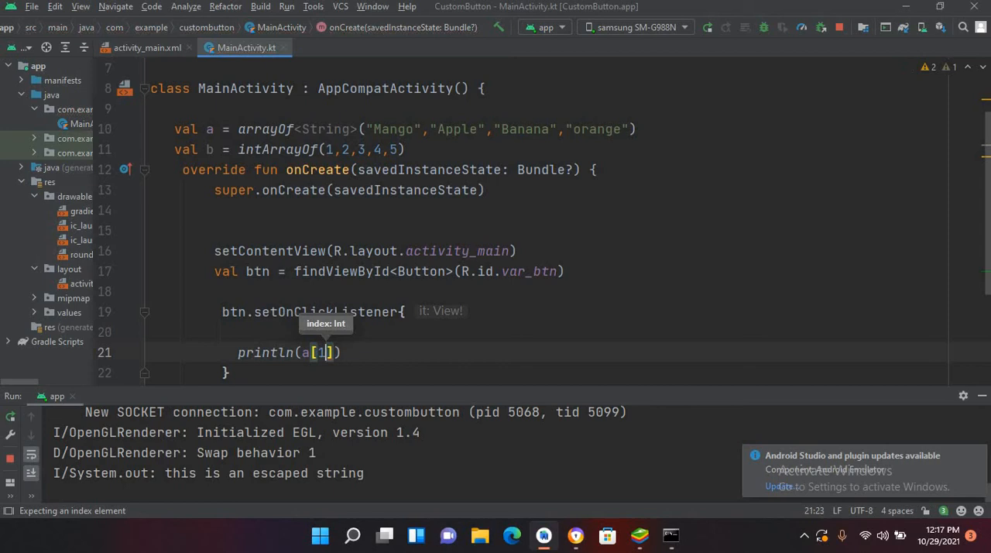
pyautogui.press('Right')
pyautogui.press('Right')
pyautogui.press('Return')
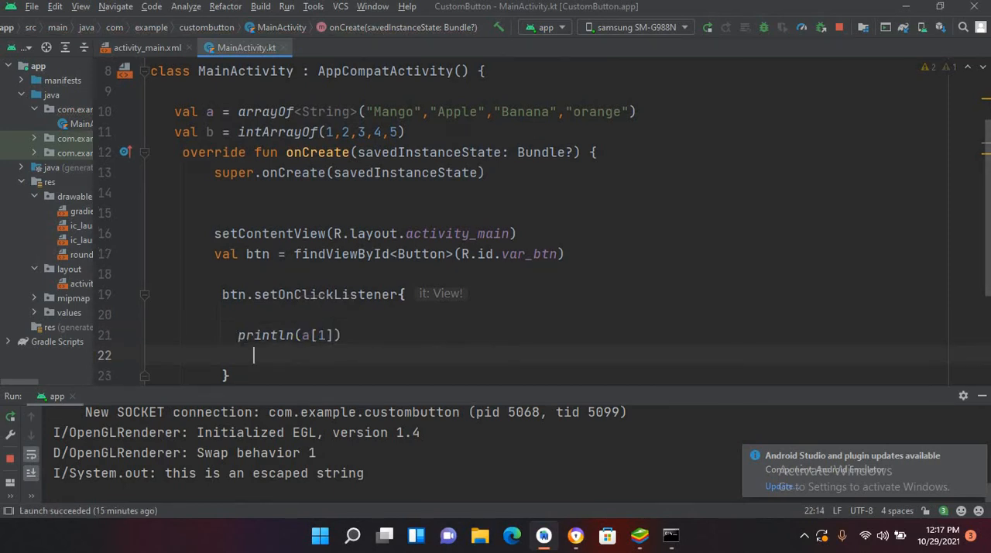
pyautogui.write('println')
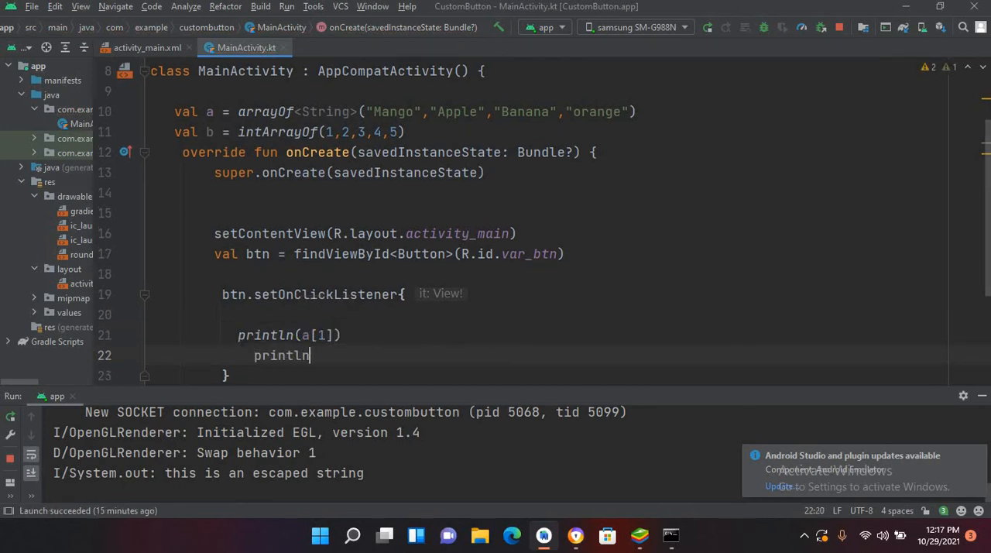
pyautogui.write('(')
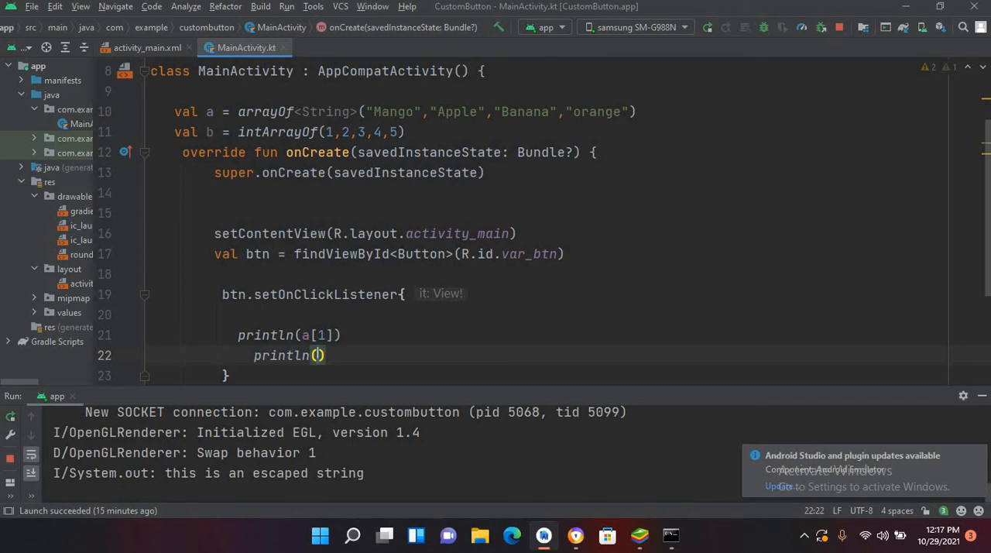
pyautogui.write('b[')
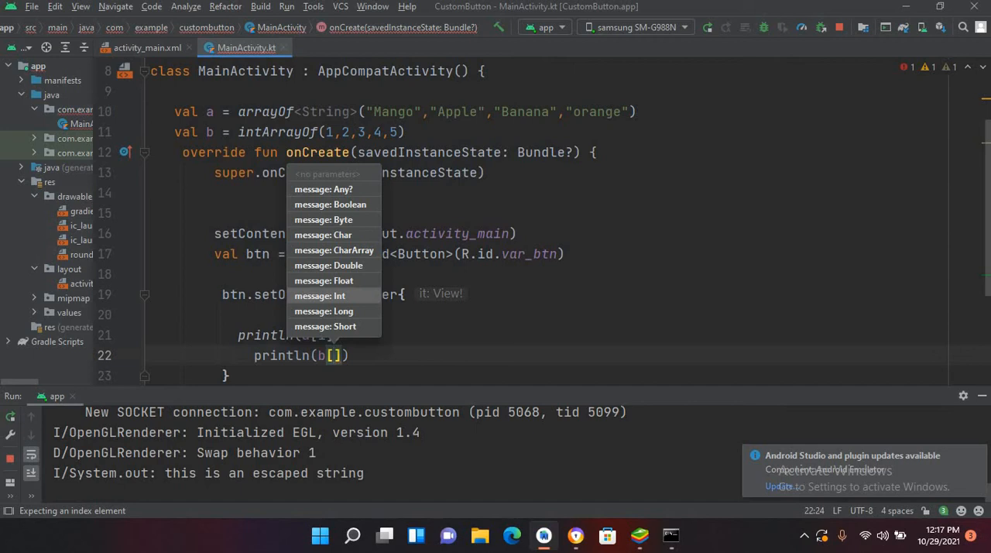
pyautogui.write('2')
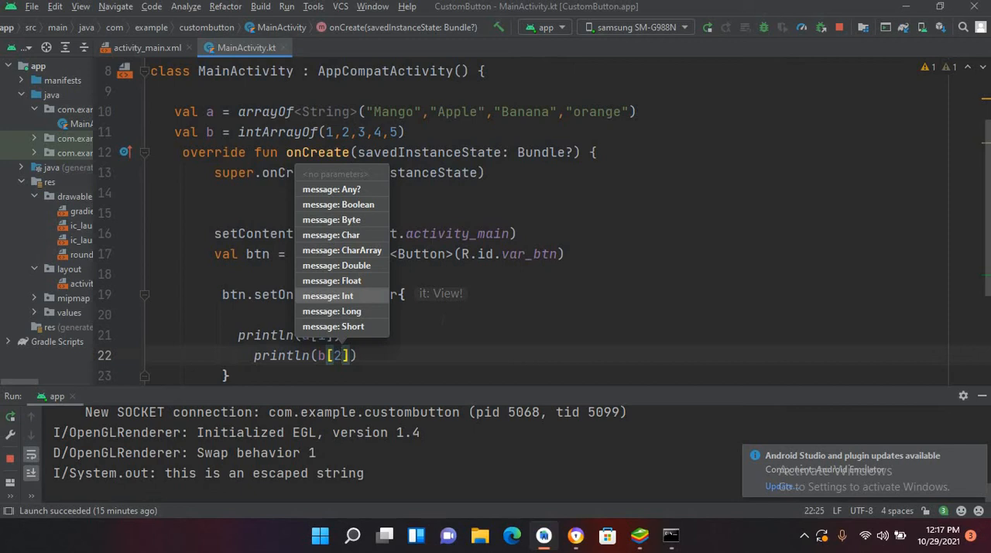
pyautogui.press('Up')
pyautogui.press('Up')
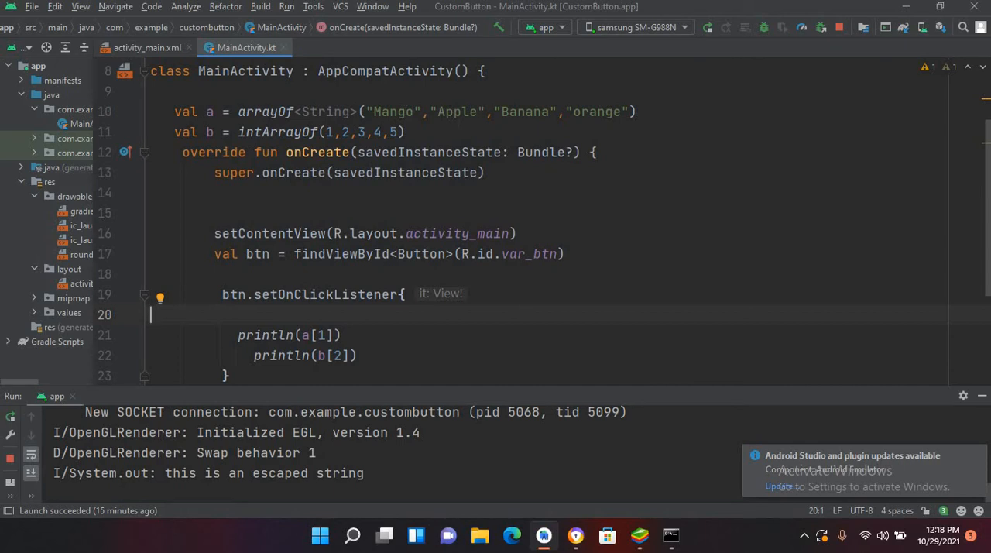
# - Run the app, tap SHOW DATA TYPES in BlueStacks, and view Apple and 3 in the Run console
pyautogui.click(708, 33)
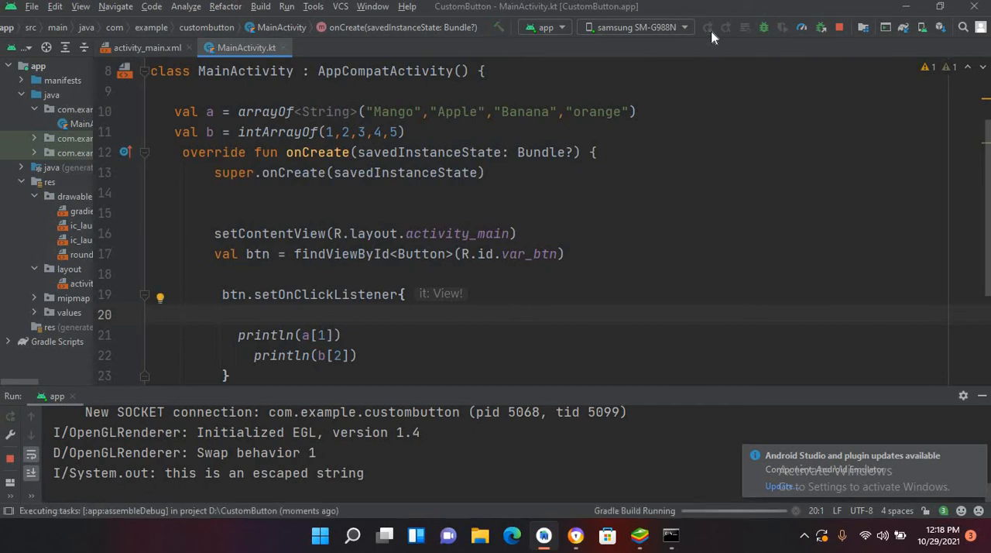
pyautogui.click(638, 537)
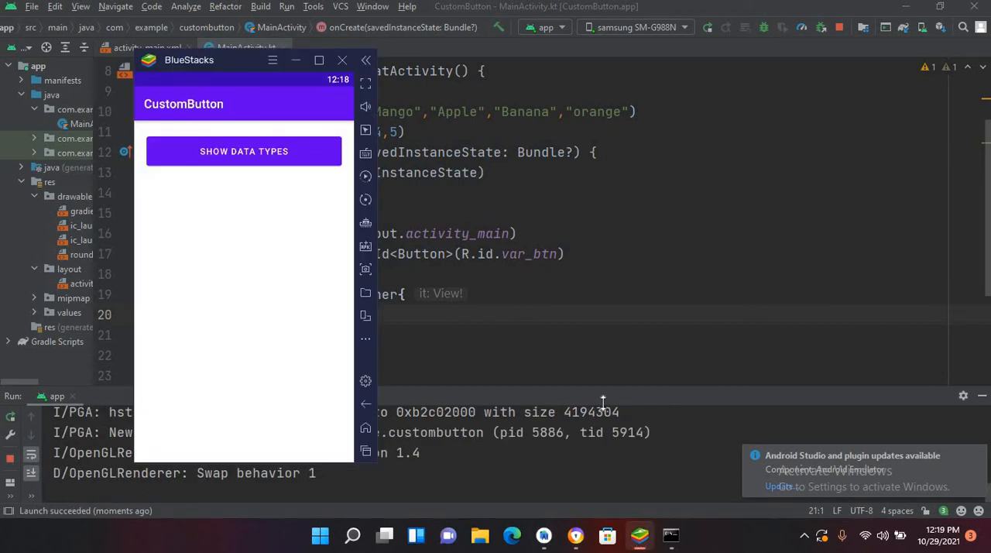
pyautogui.click(238, 158)
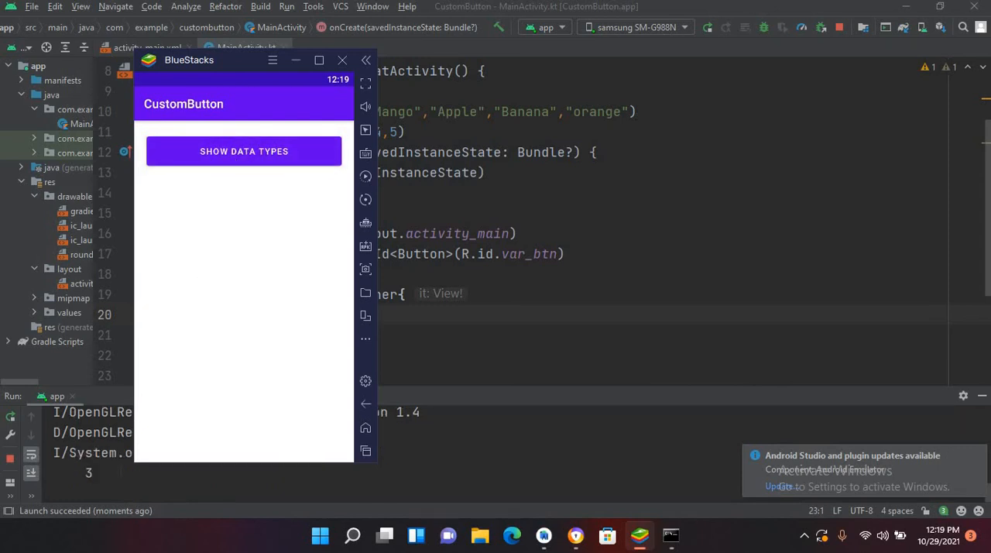
pyautogui.click(464, 474)
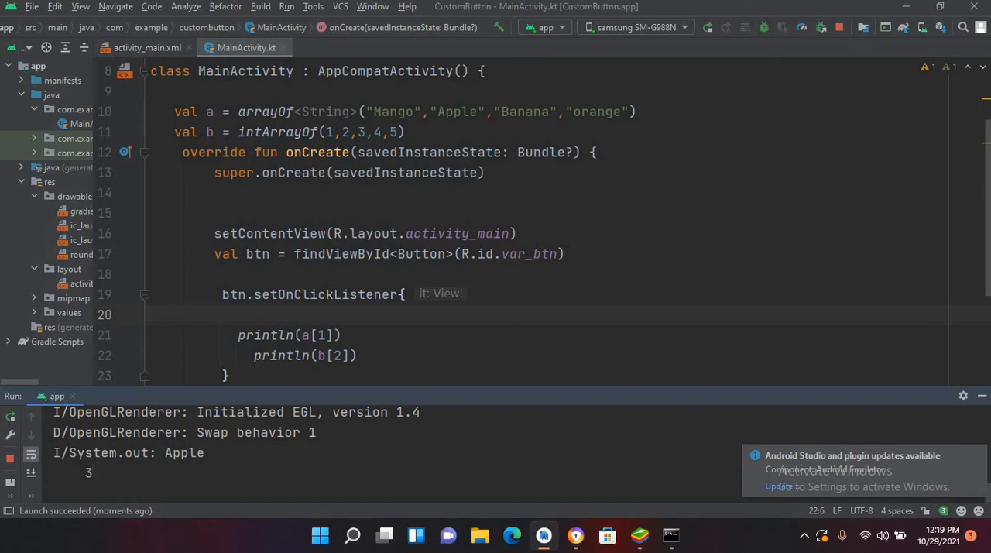
# - Replace the bracket indexing with a.get(3) and b.get(3) in both println calls
pyautogui.click(333, 334)
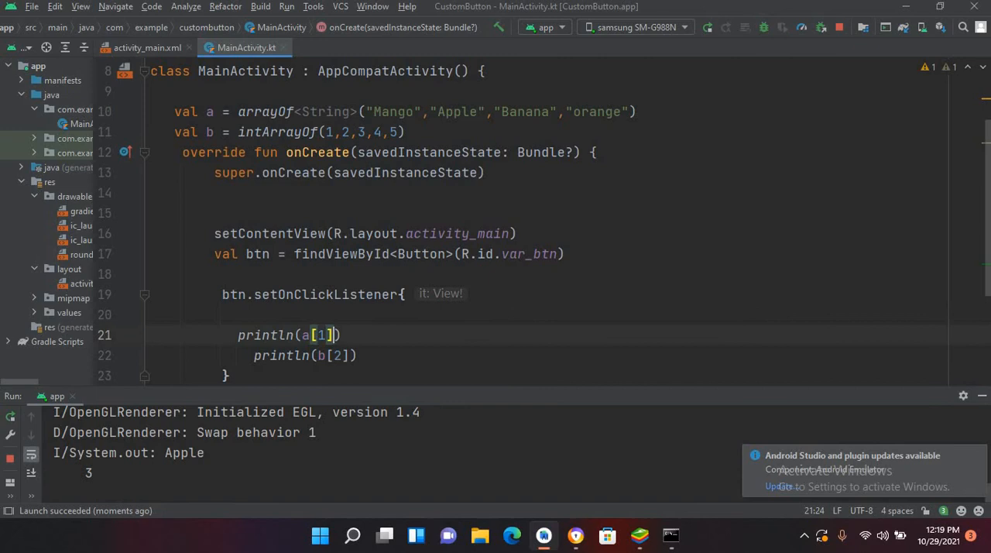
pyautogui.press('BackSpace')
pyautogui.press('BackSpace')
pyautogui.press('BackSpace')
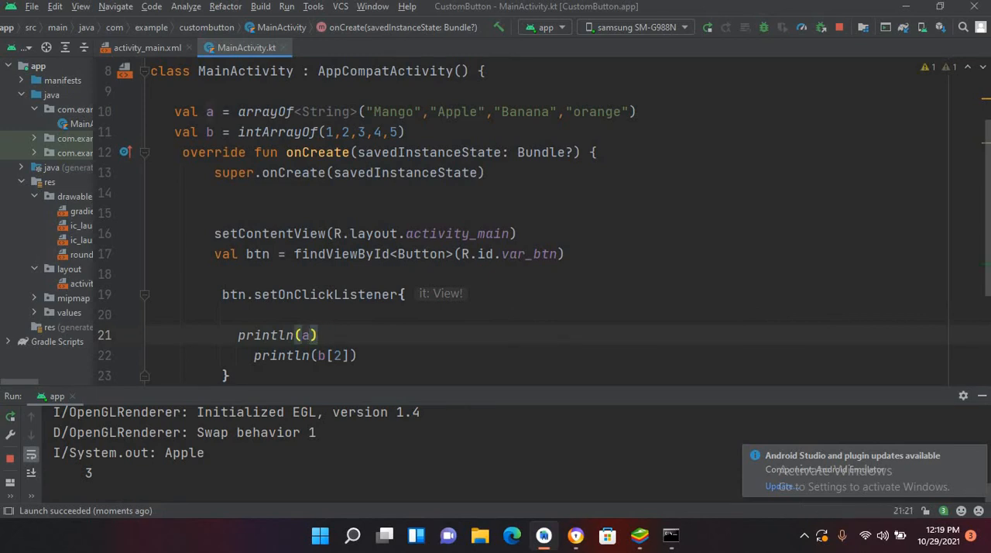
pyautogui.write('.ge')
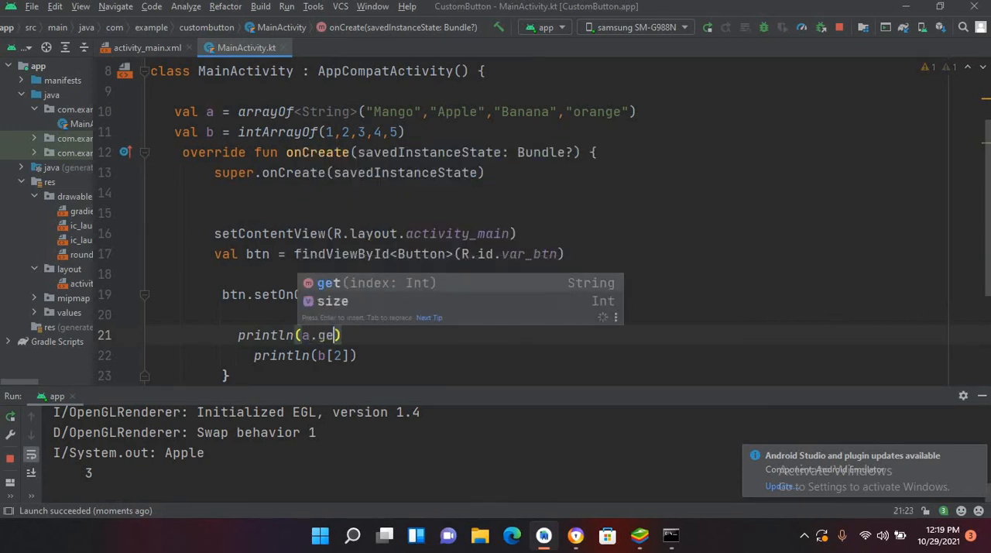
pyautogui.write('t')
pyautogui.press('Return')
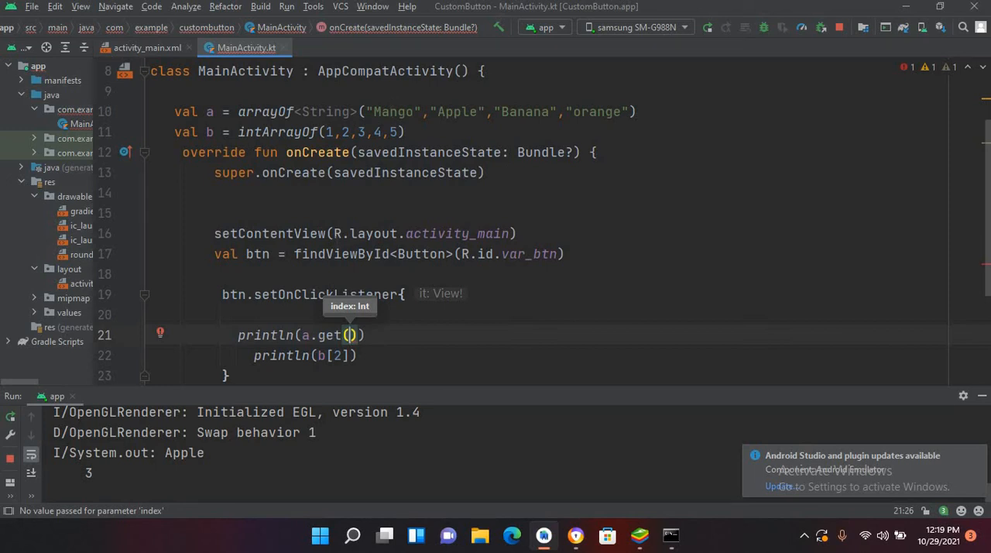
pyautogui.write('3')
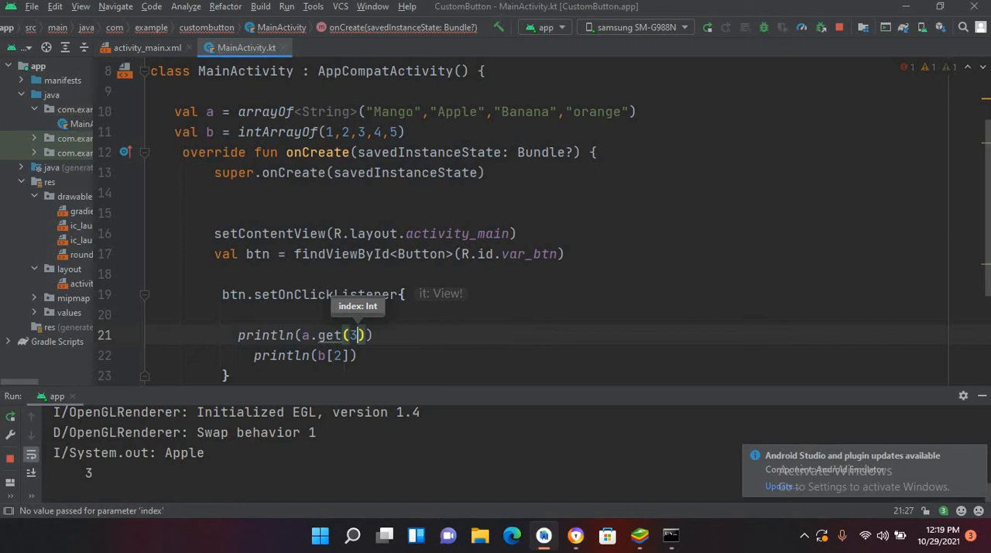
pyautogui.press('Down')
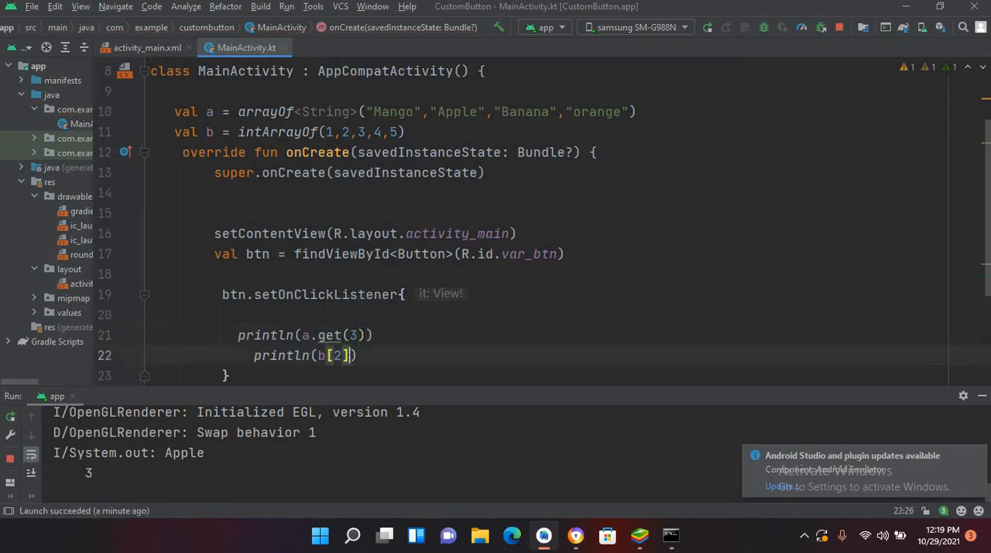
pyautogui.press('BackSpace')
pyautogui.press('BackSpace')
pyautogui.press('BackSpace')
pyautogui.write('.')
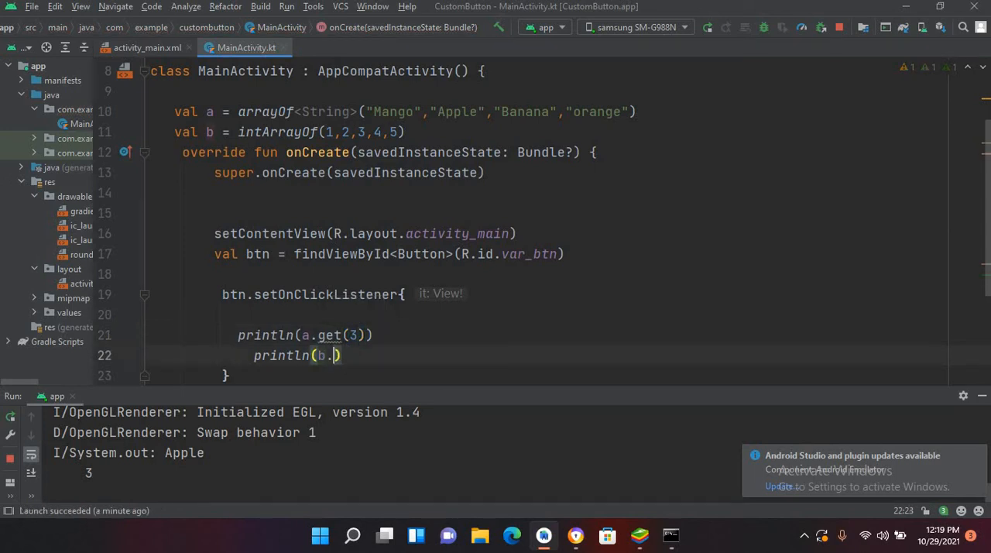
pyautogui.write('get')
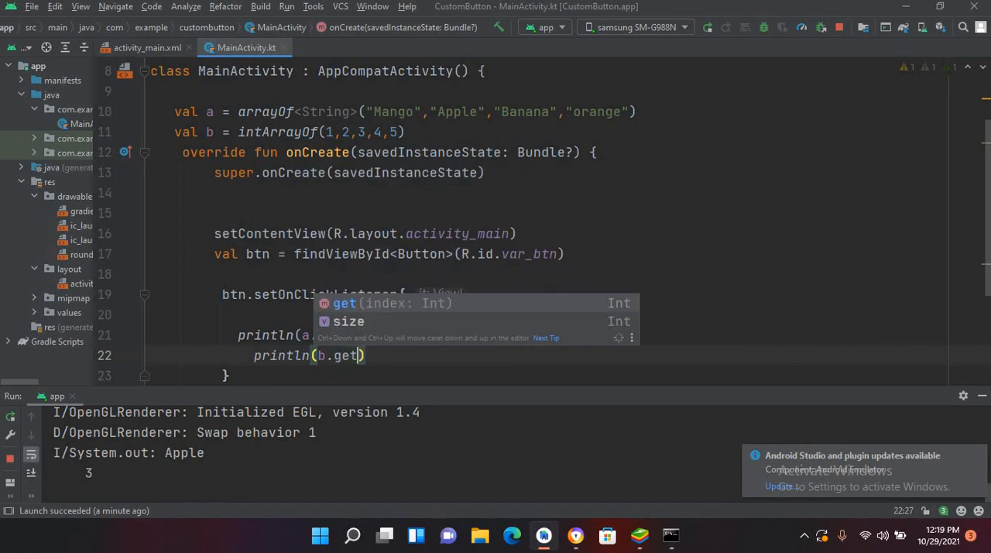
pyautogui.press('Return')
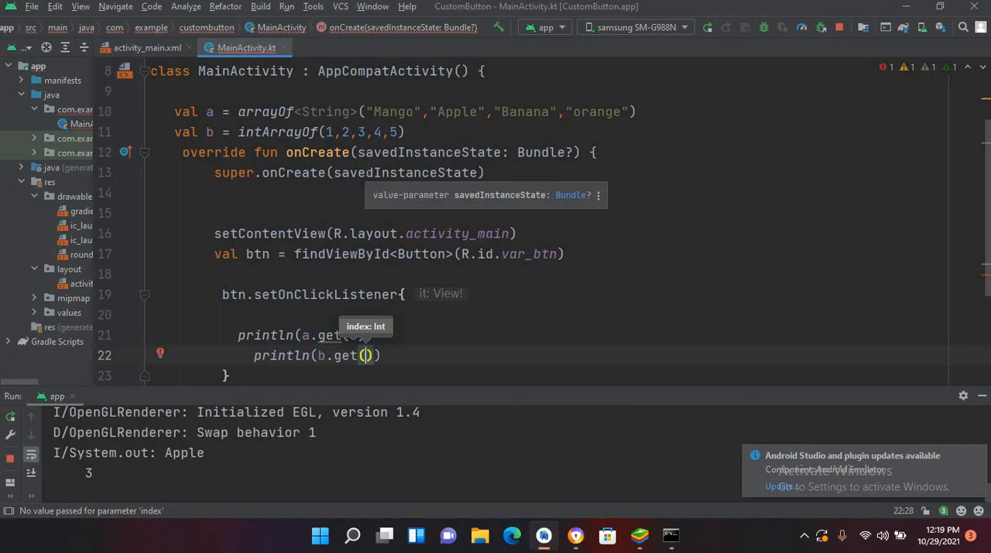
pyautogui.write('3')
pyautogui.press('Right')
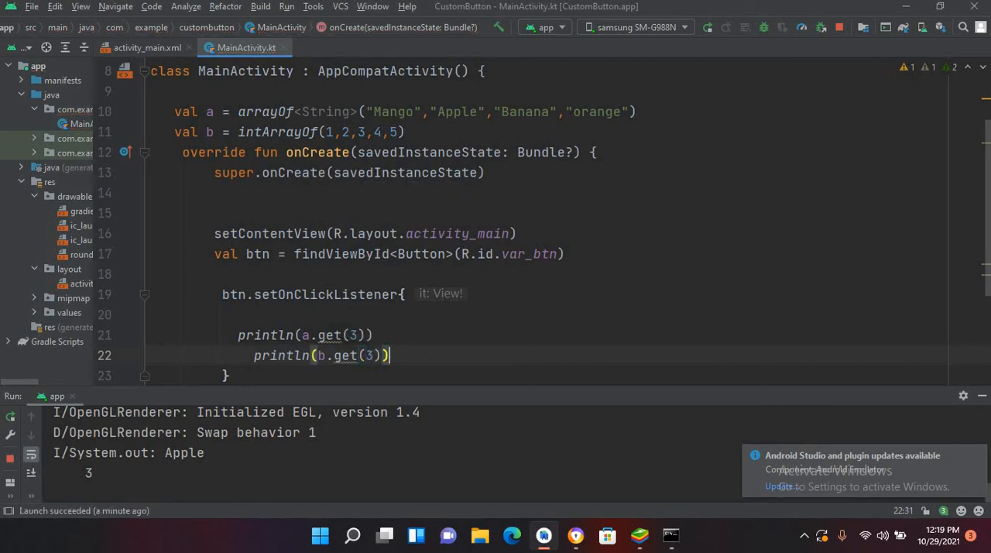
# - Run the app, tap SHOW DATA TYPES, and highlight orange and 4 in the Run tool window output
pyautogui.click(705, 33)
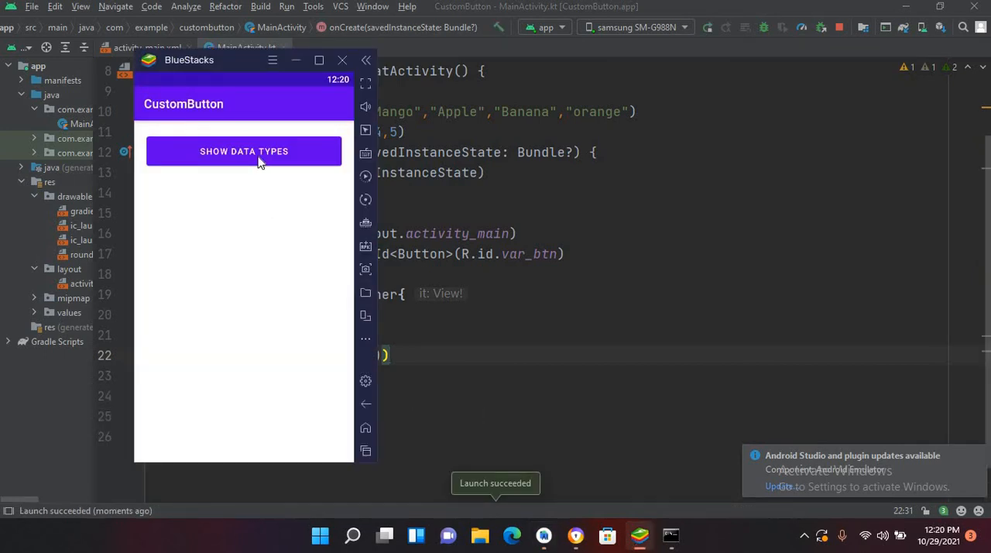
pyautogui.click(260, 161)
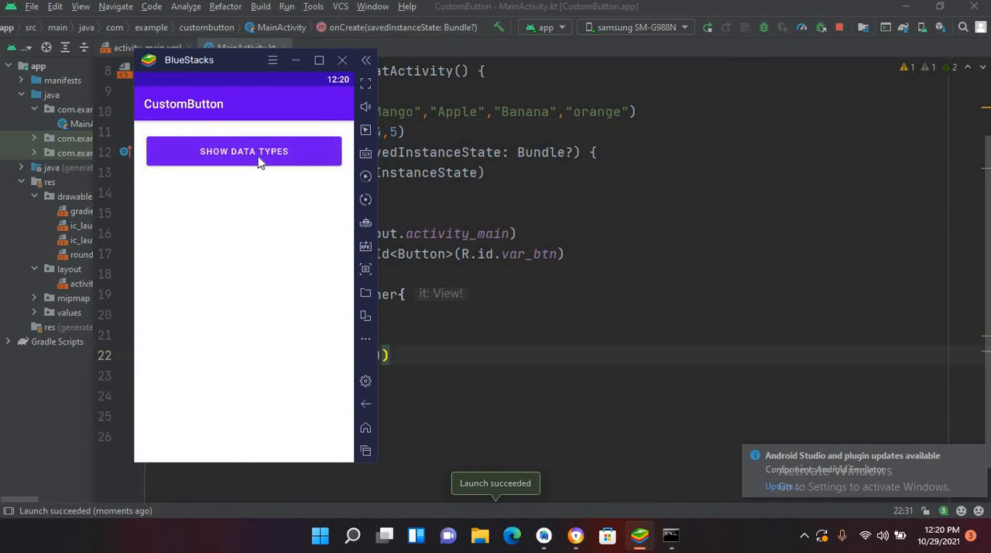
pyautogui.click(82, 9)
pyautogui.moveTo(114, 25)
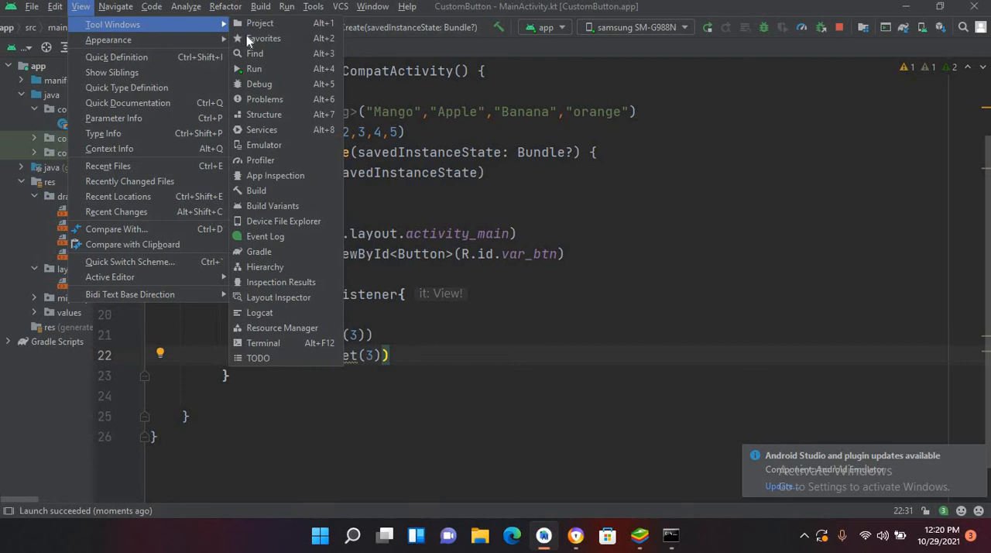
pyautogui.click(253, 73)
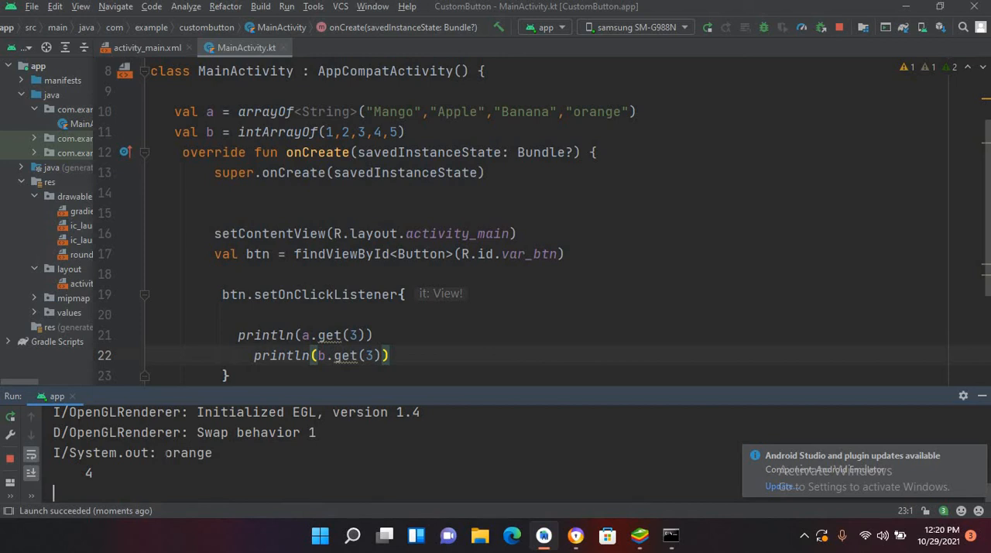
pyautogui.moveTo(164, 453); pyautogui.dragTo(214, 452)
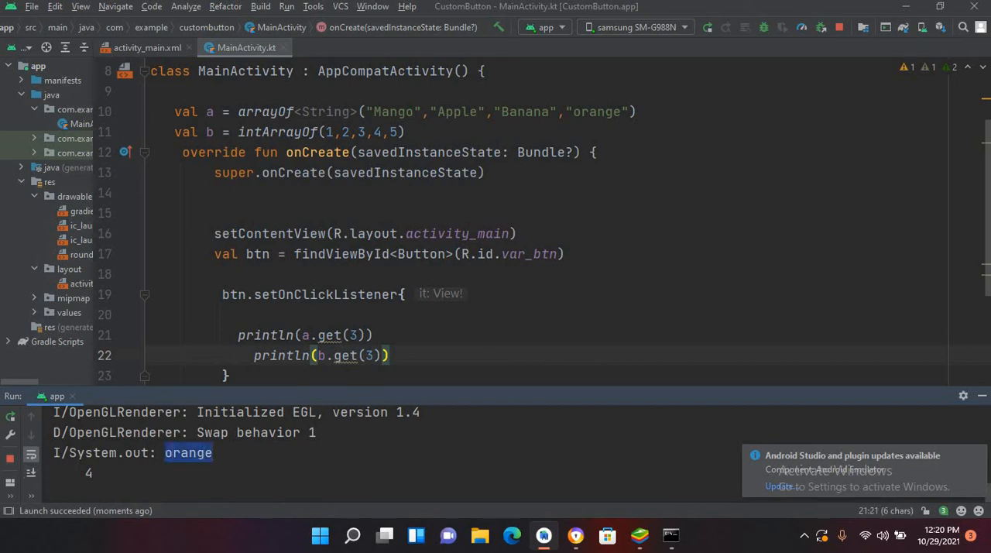
pyautogui.moveTo(78, 472); pyautogui.dragTo(92, 472)
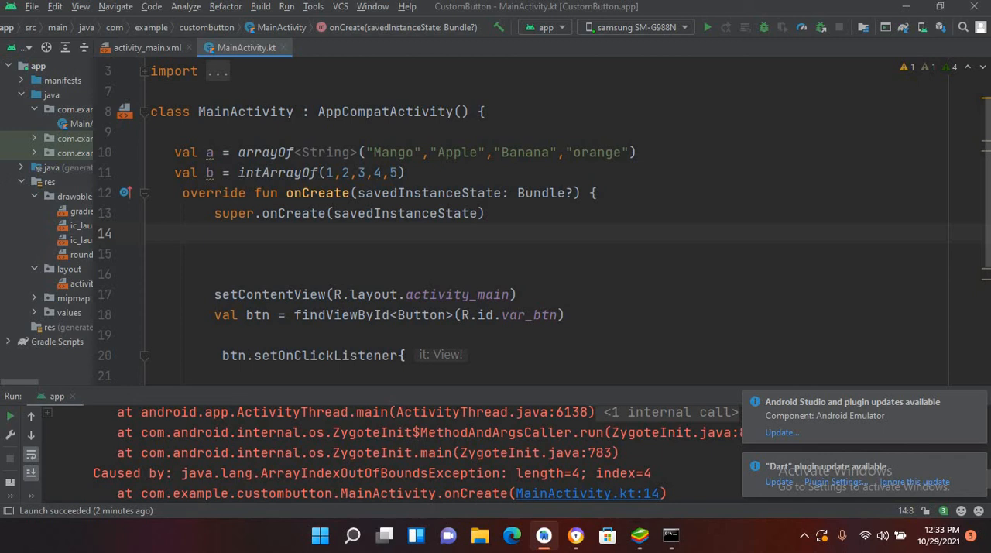
pyautogui.scroll(-3, 542, 224)
pyautogui.scroll(-3, 542, 225)
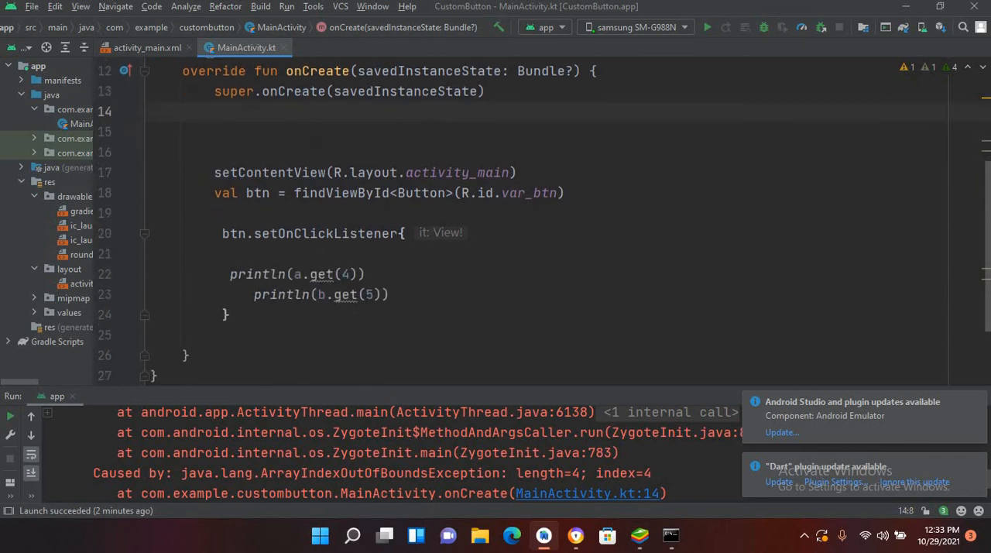
# - Delete the get() calls on lines 22–23 and make the first println output a.size
pyautogui.moveTo(355, 274); pyautogui.dragTo(312, 275)
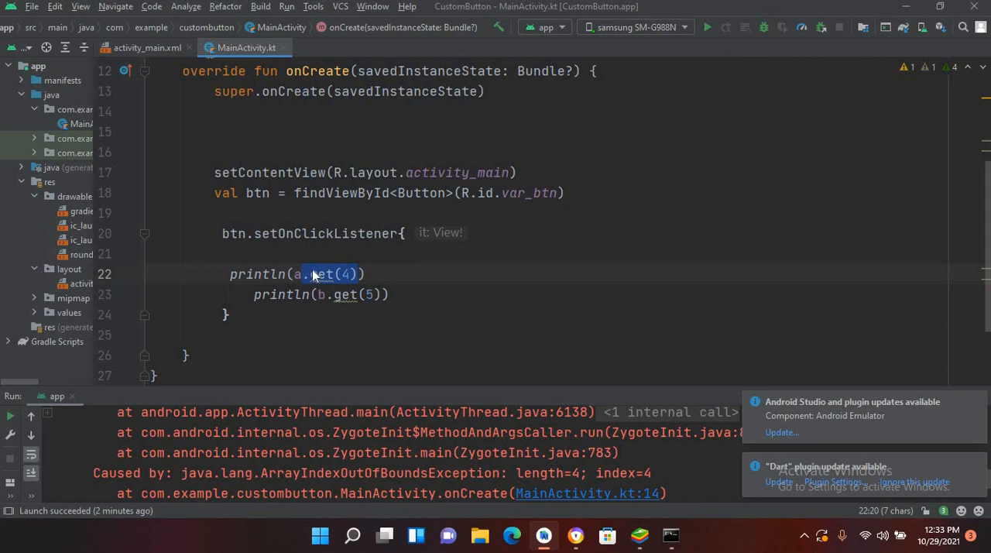
pyautogui.press('BackSpace')
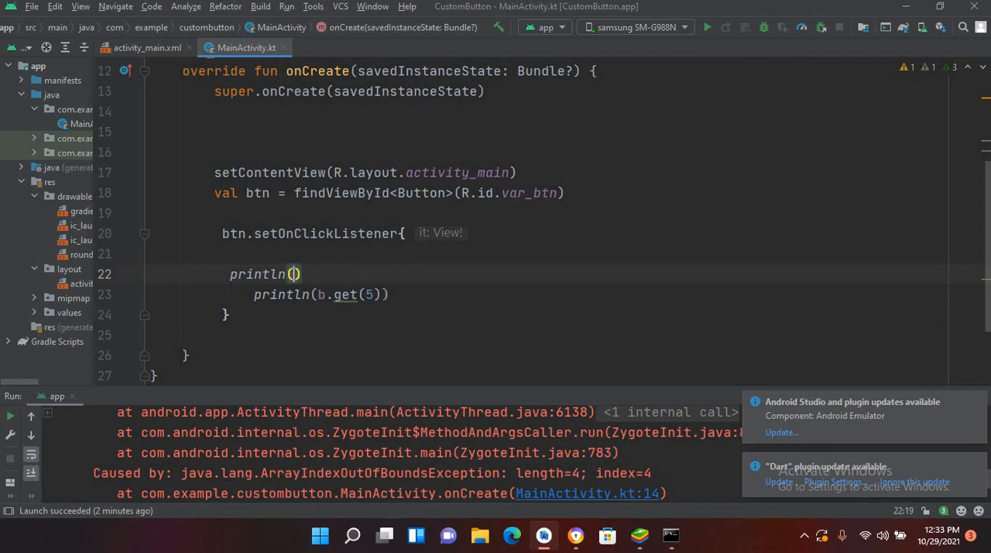
pyautogui.moveTo(382, 294); pyautogui.dragTo(334, 294)
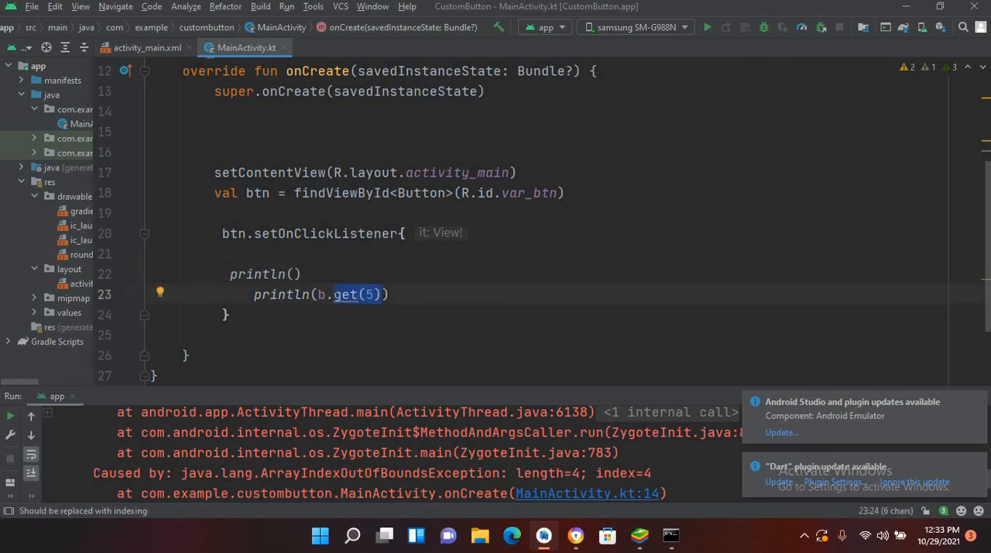
pyautogui.press('BackSpace')
pyautogui.press('BackSpace')
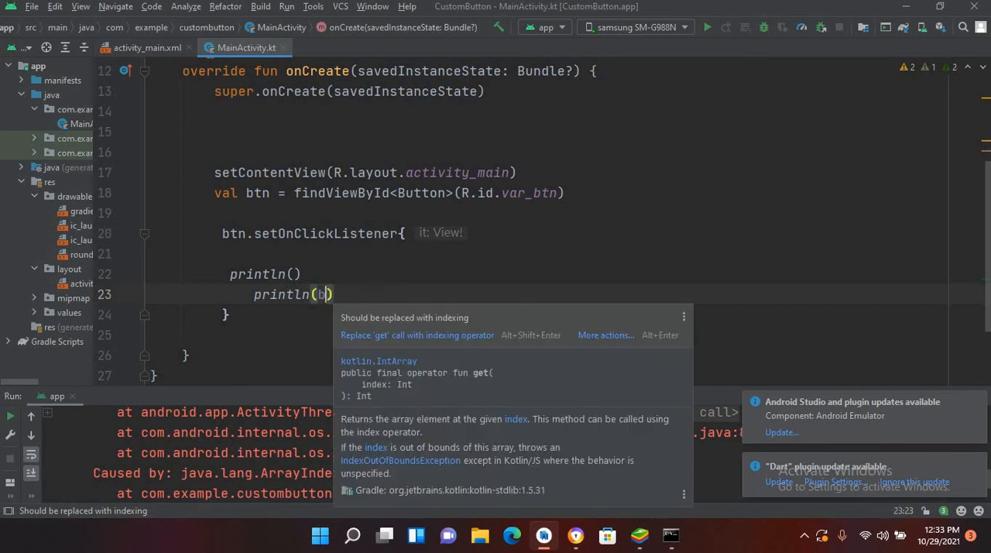
pyautogui.press('BackSpace')
pyautogui.press('Up')
pyautogui.press('Left')
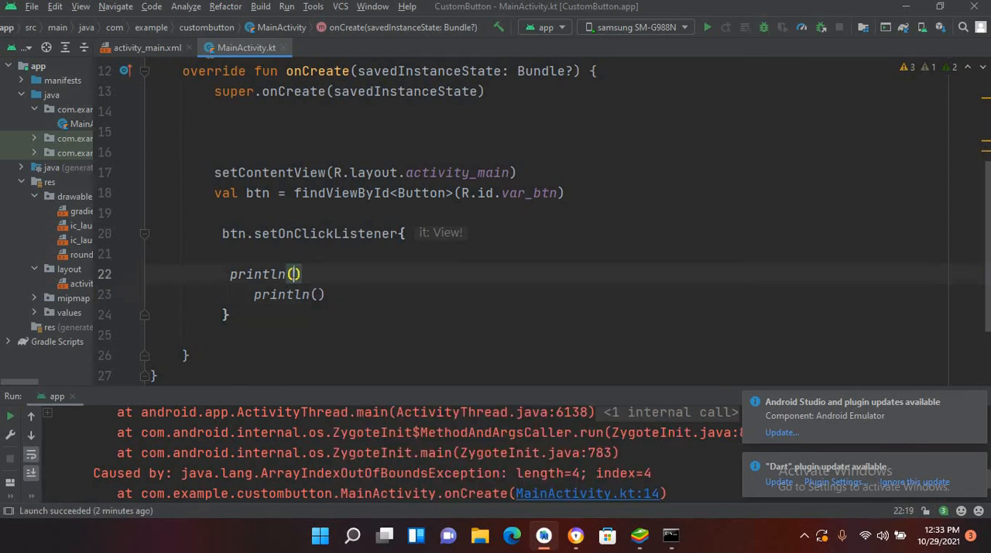
pyautogui.write('a.')
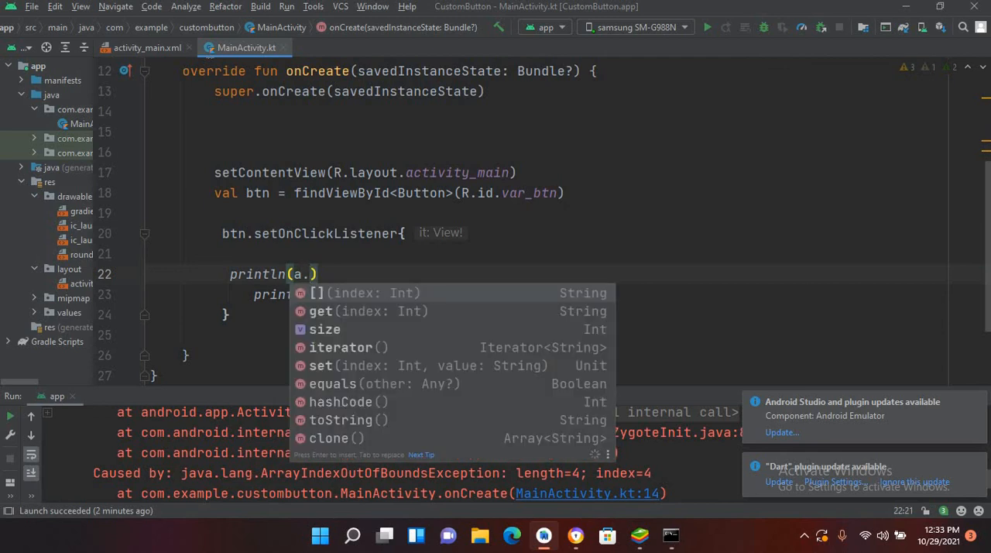
pyautogui.write('s')
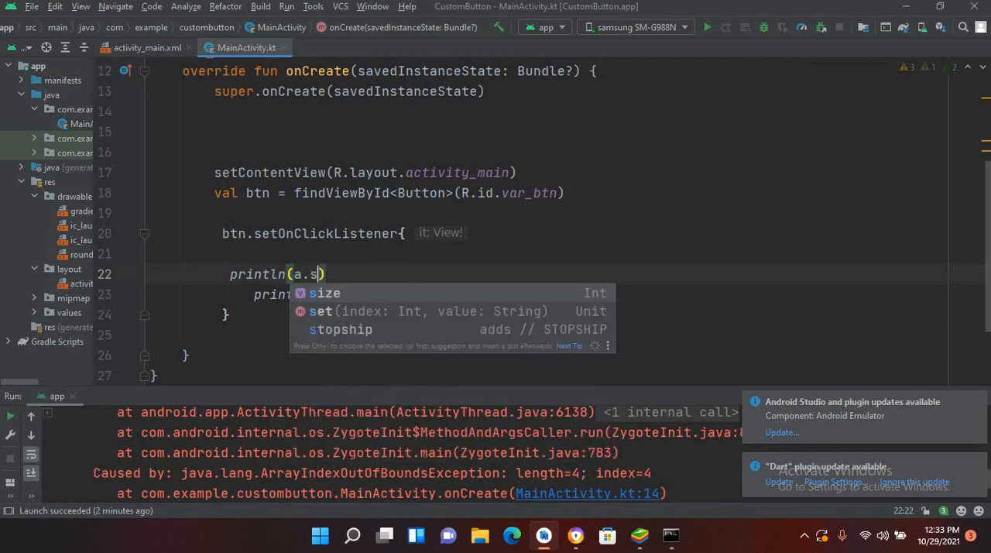
pyautogui.press('Return')
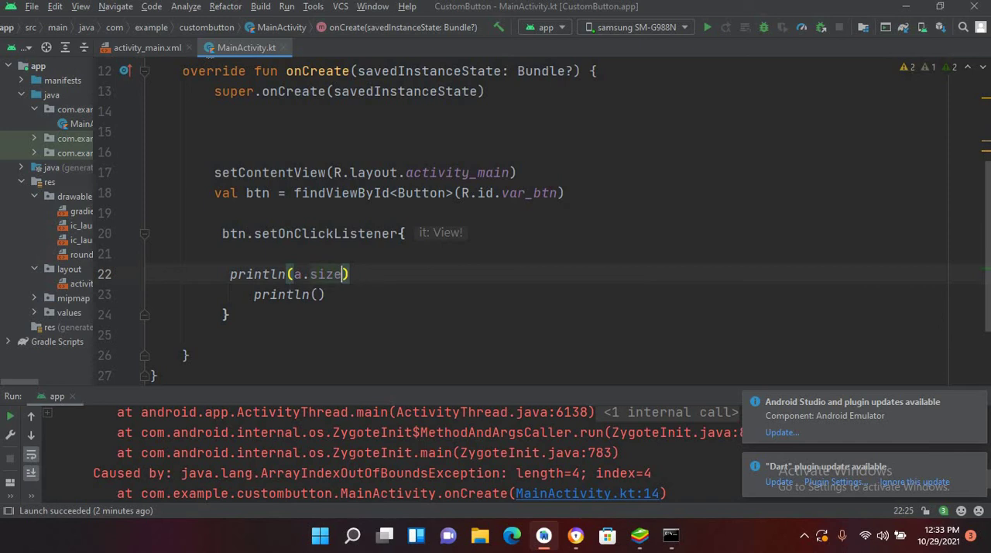
# - Make the second println output b.size
pyautogui.press('Down')
pyautogui.press('Left')
pyautogui.hotkey('shift', 'F10')
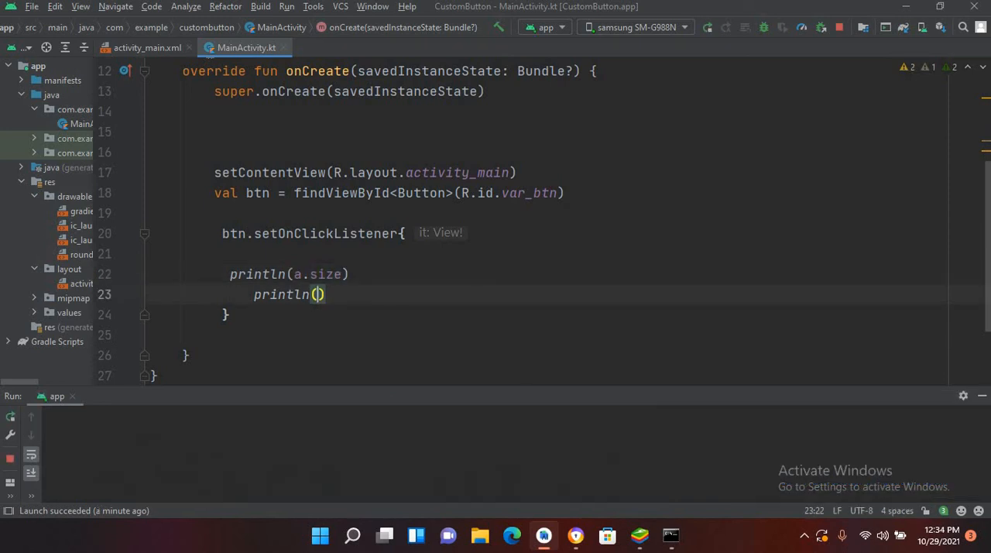
pyautogui.write('b')
pyautogui.write('.si')
pyautogui.press('Return')
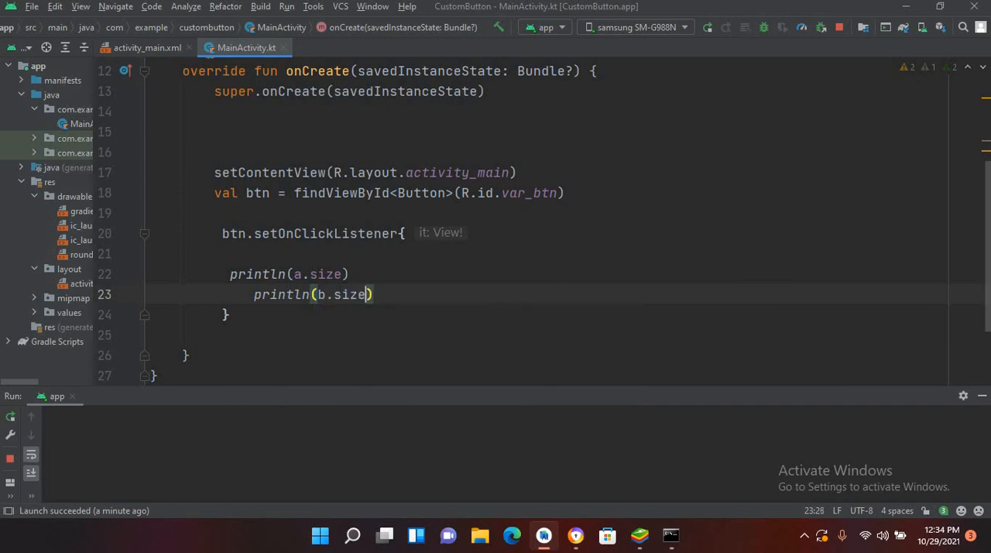
# - Run the app, tap SHOW DATA TYPES, and highlight the printed size 4 in the Run console
pyautogui.click(709, 28)
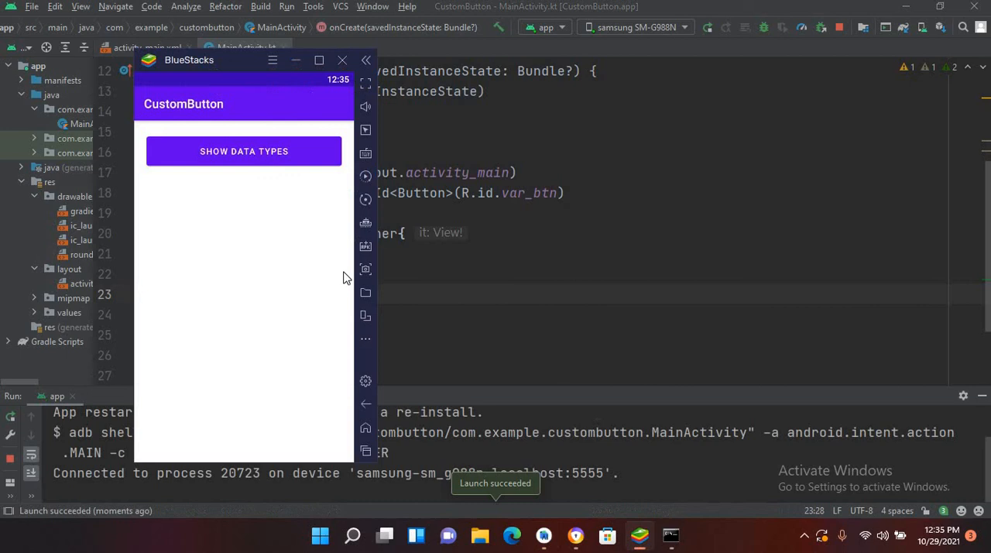
pyautogui.click(251, 161)
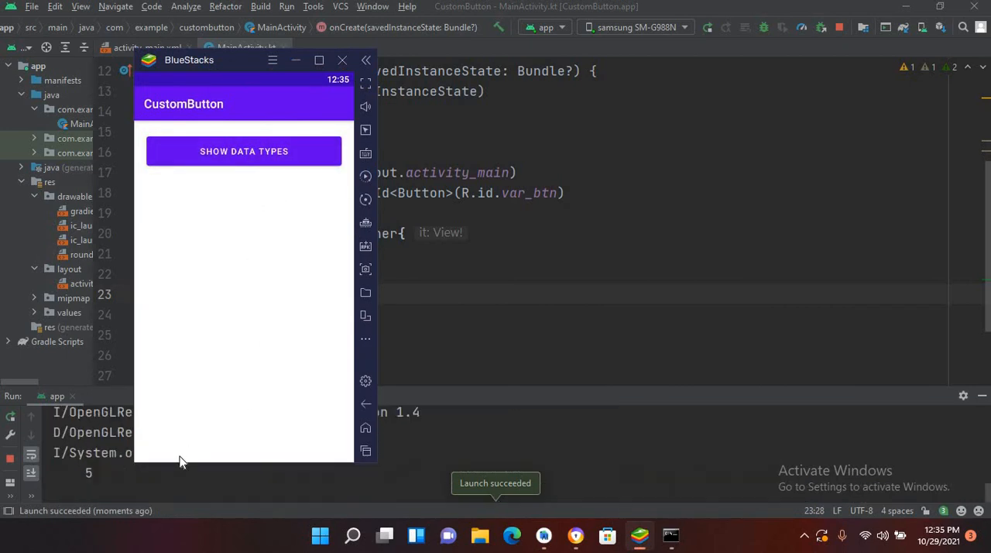
pyautogui.click(53, 494)
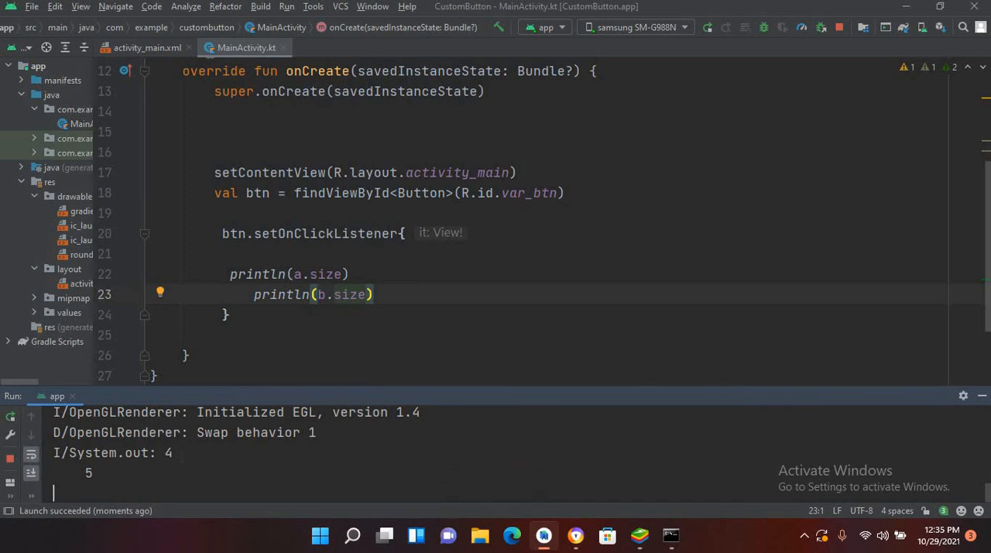
pyautogui.click(173, 452)
pyautogui.hotkey('shift', 'Left')
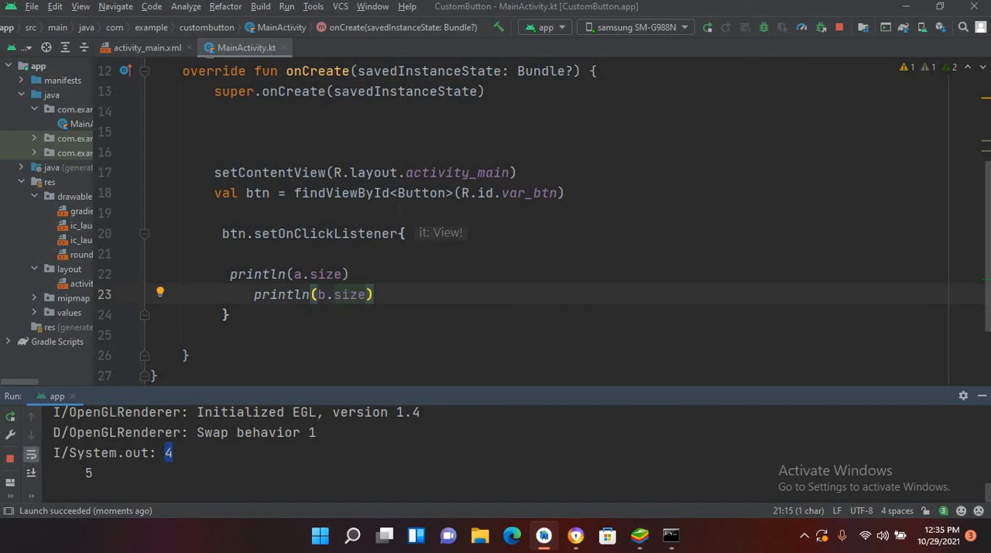
pyautogui.scroll(3, 542, 217)
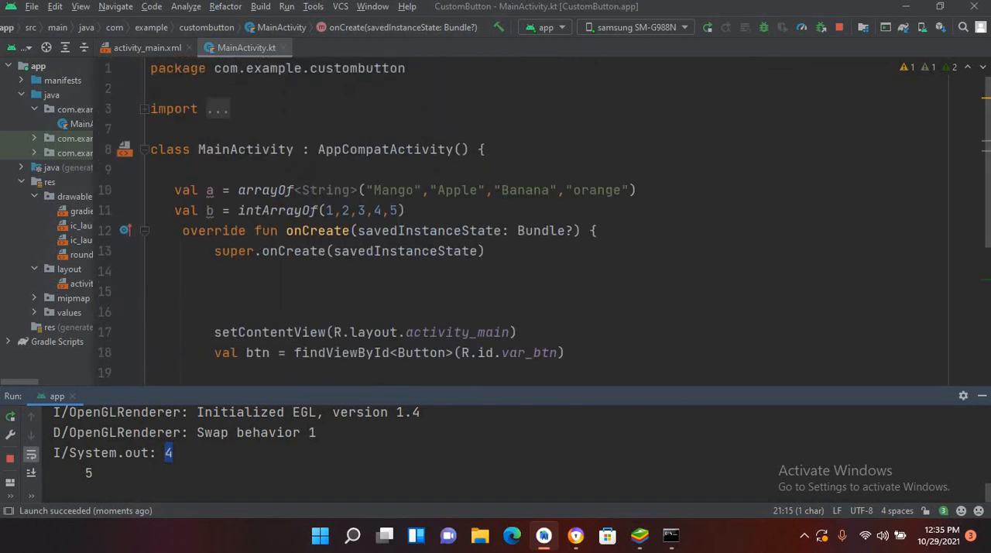